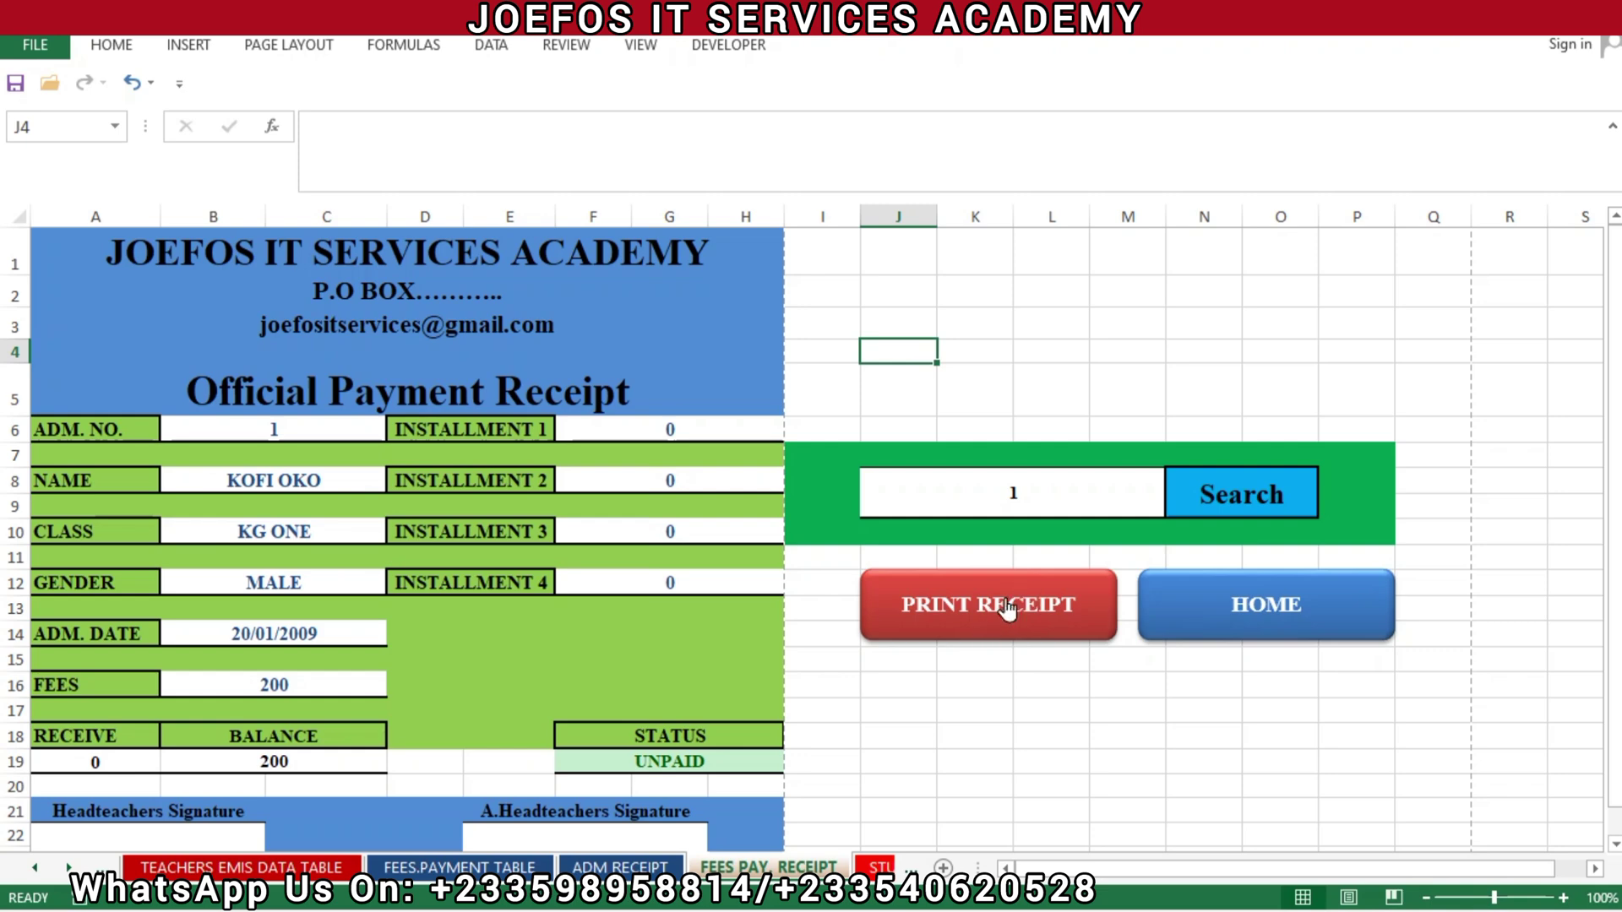
# - Open the print preview of the official payment receipt and review it from the header to the signature lines
pyautogui.click(1007, 606)
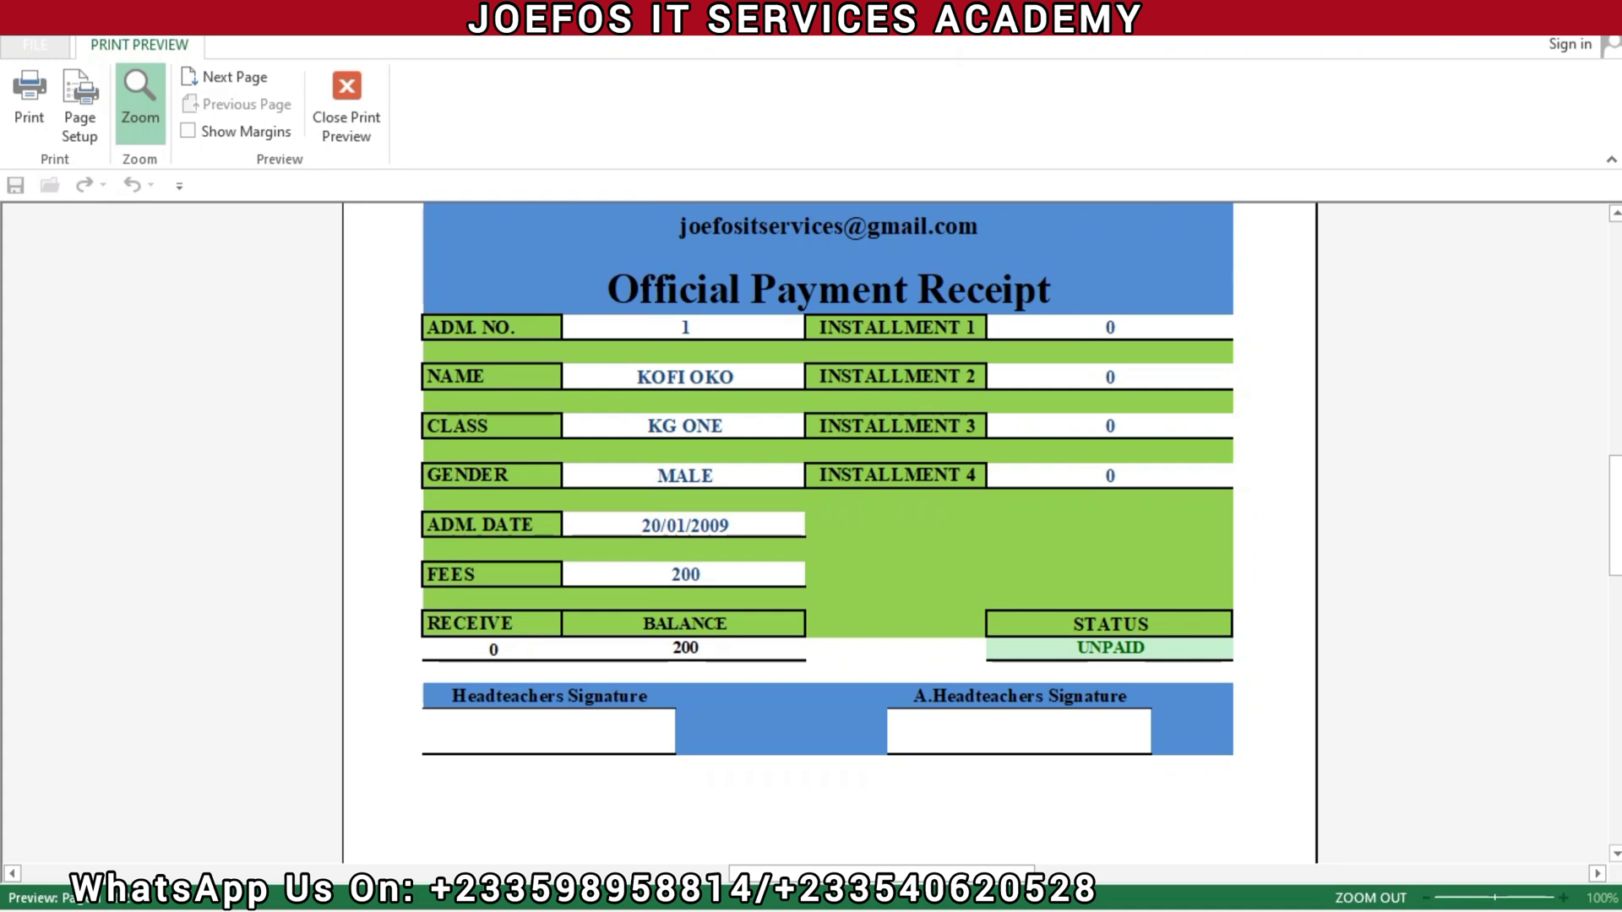
pyautogui.scroll(2, 1615, 222)
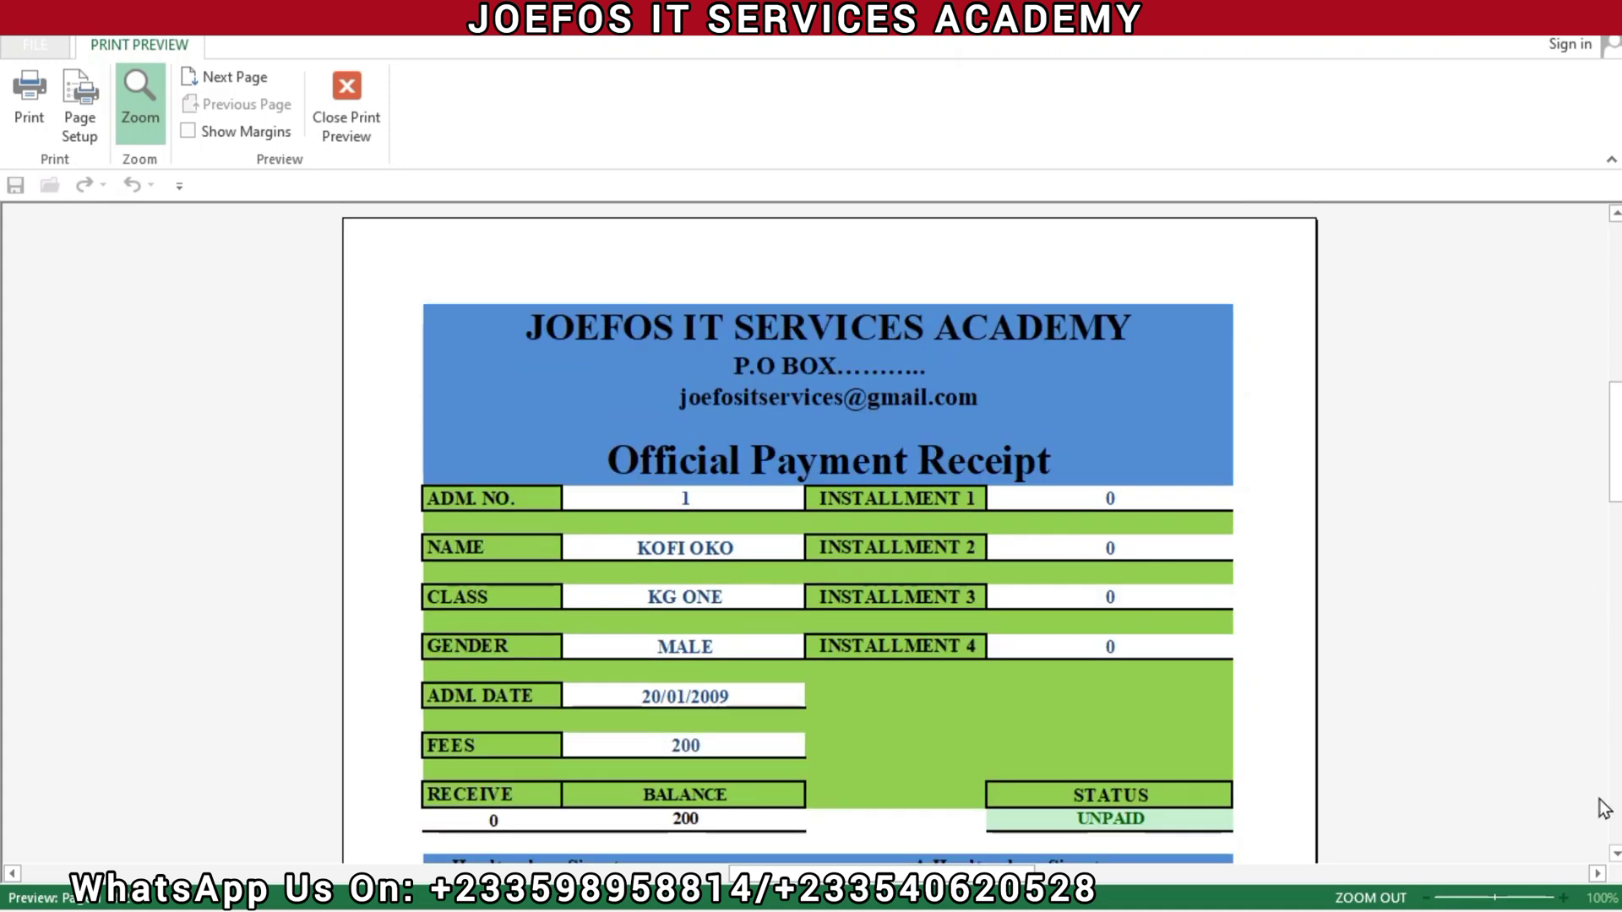
pyautogui.click(1614, 855)
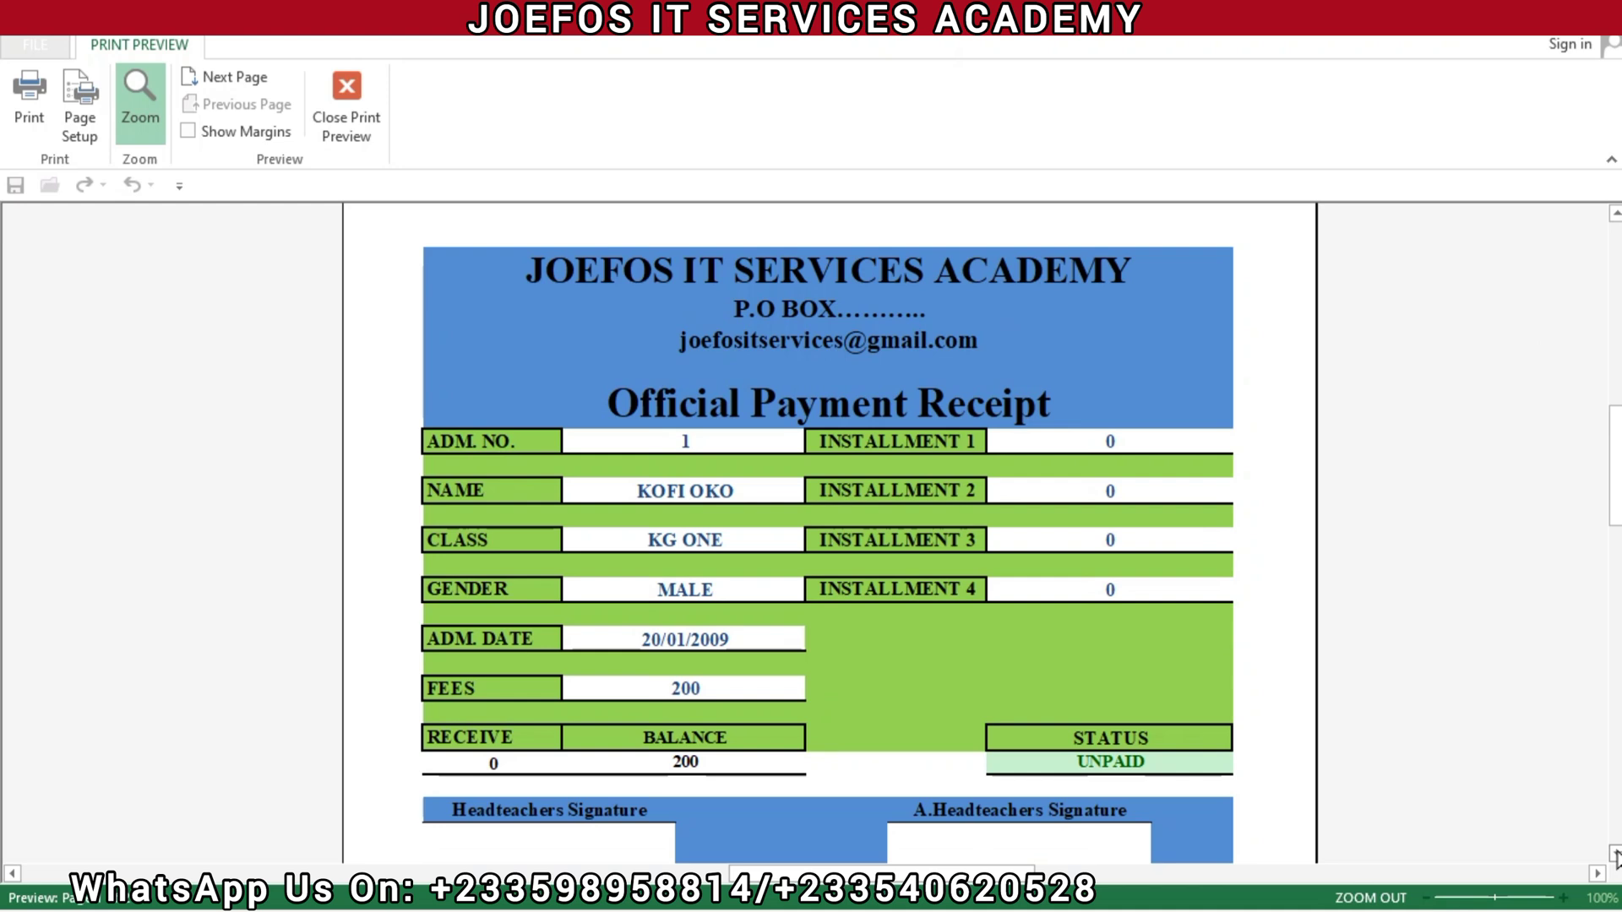
pyautogui.click(1614, 855)
pyautogui.click(1614, 854)
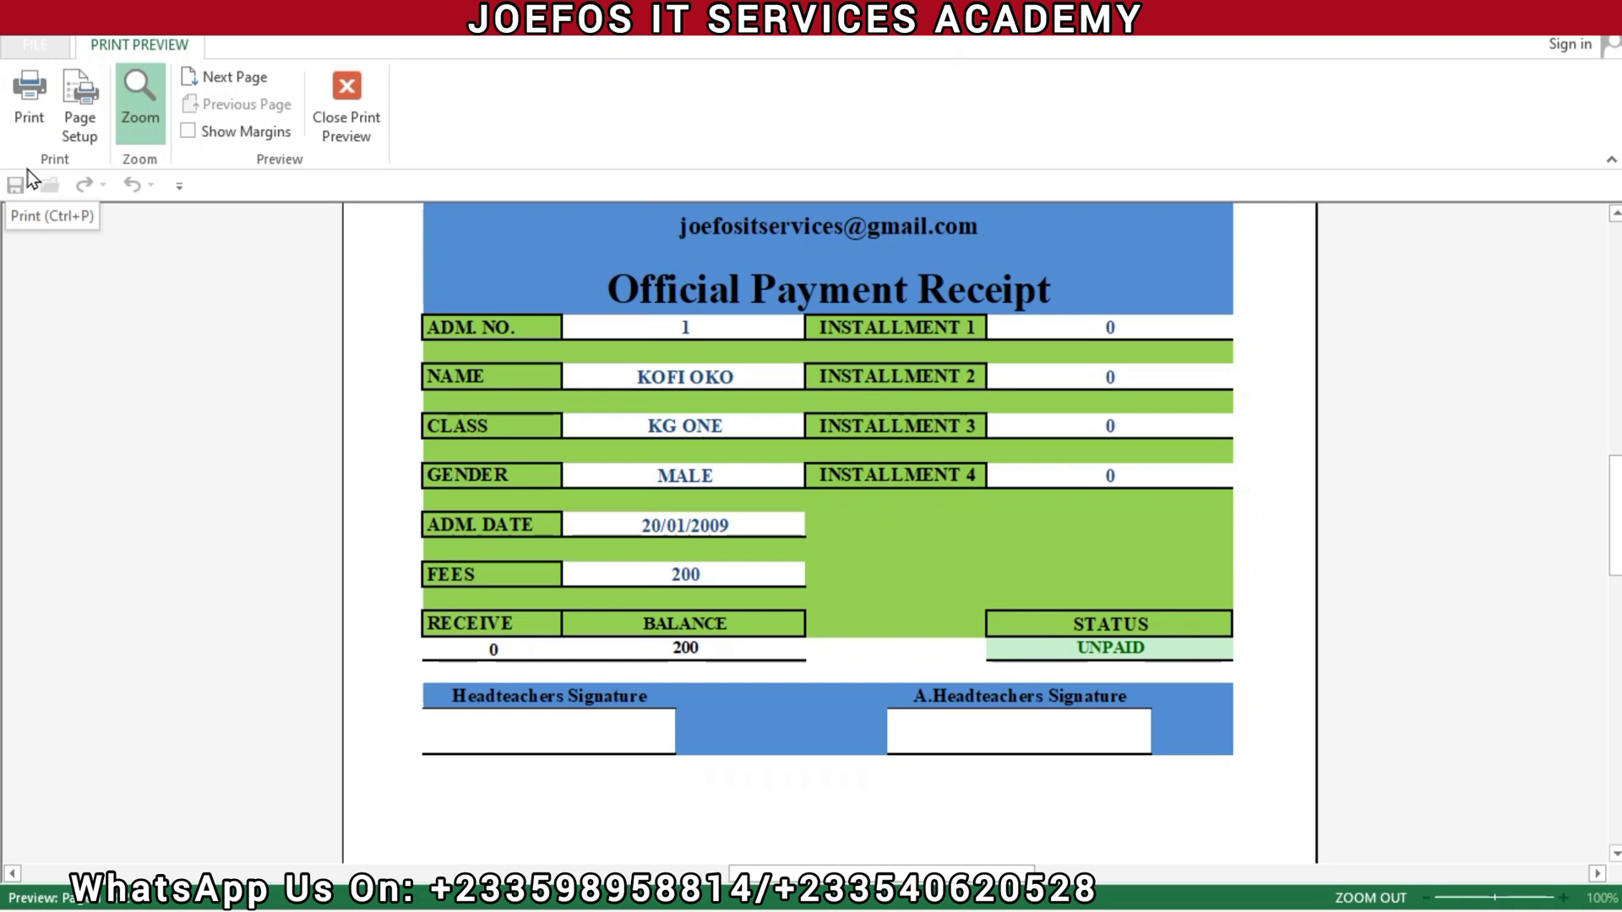
# - Try to print the official payment receipt to a PDF file, then cancel the save
pyautogui.click(30, 98)
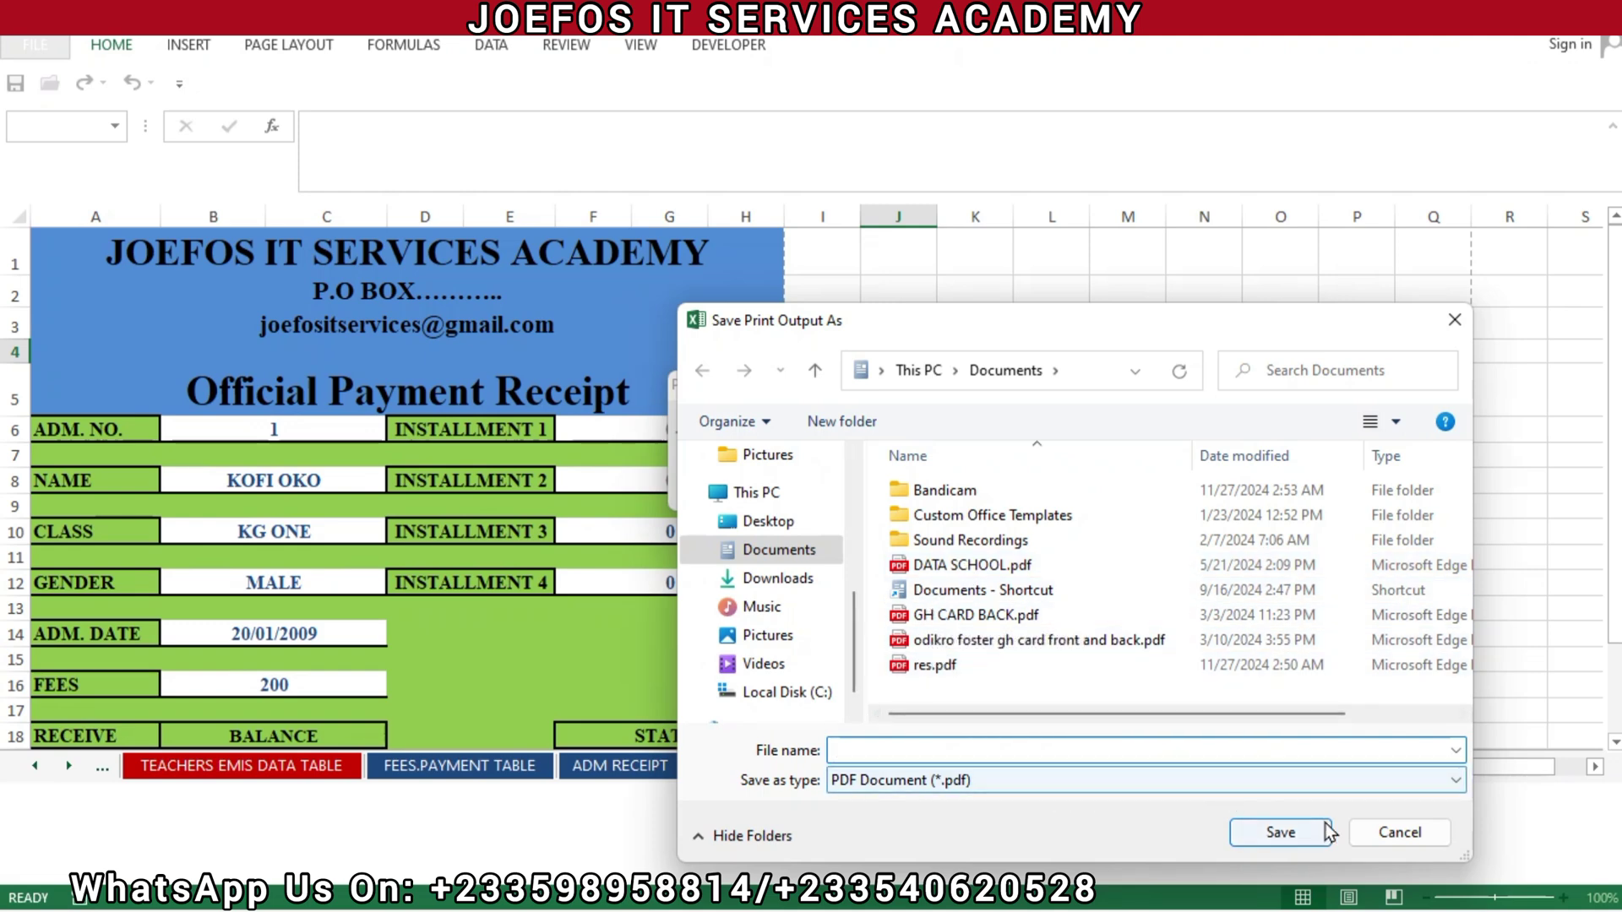
pyautogui.click(1398, 834)
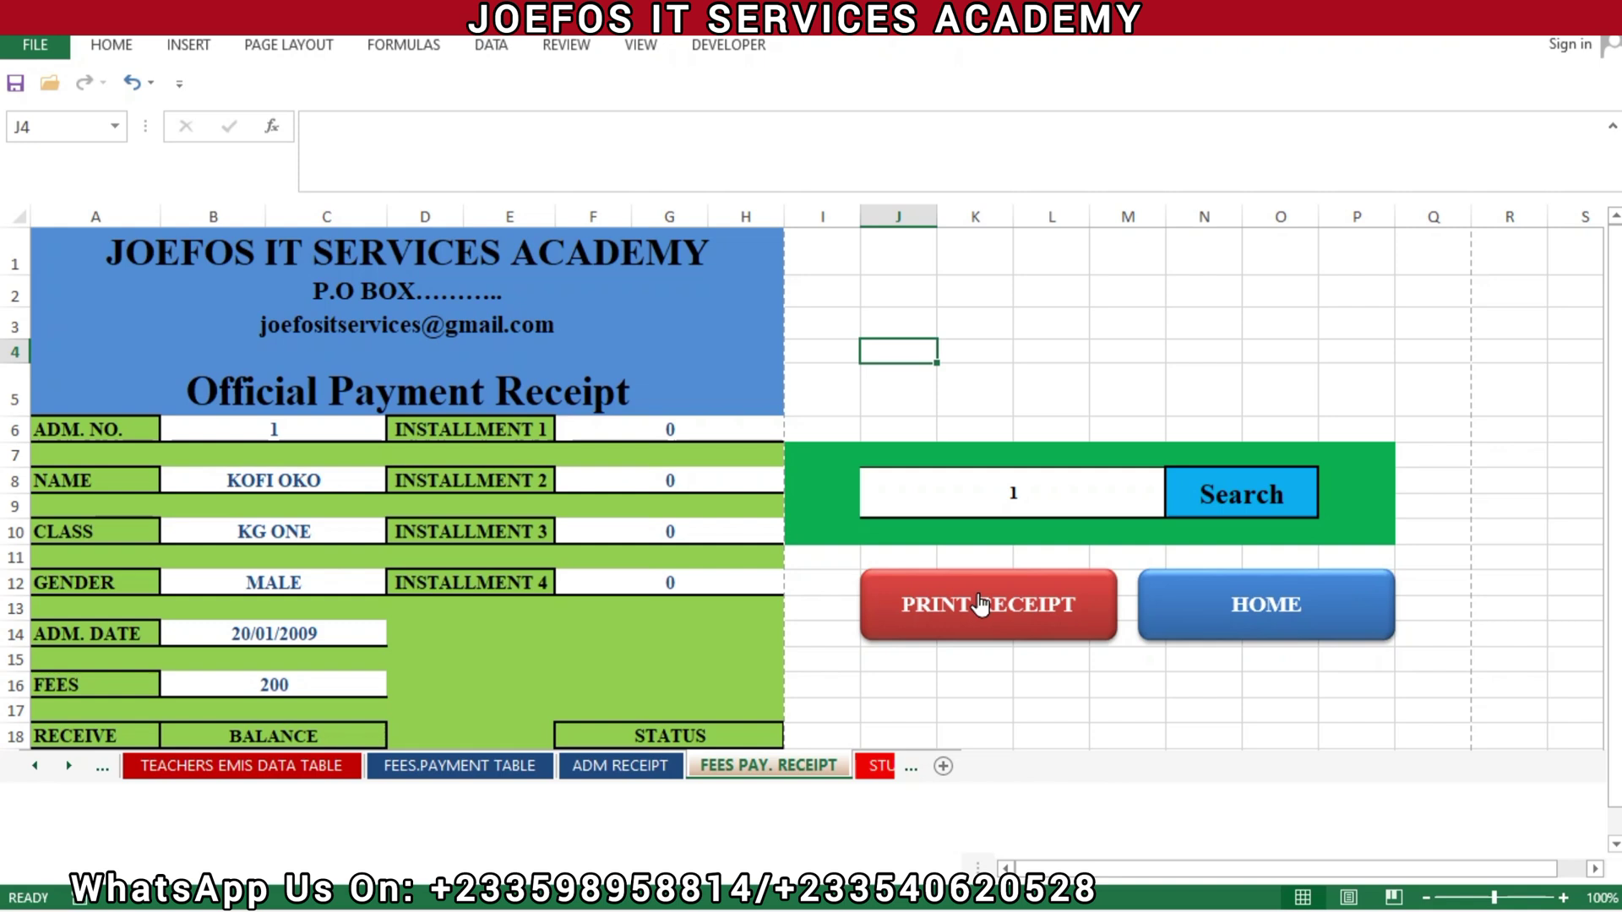
pyautogui.click(608, 750)
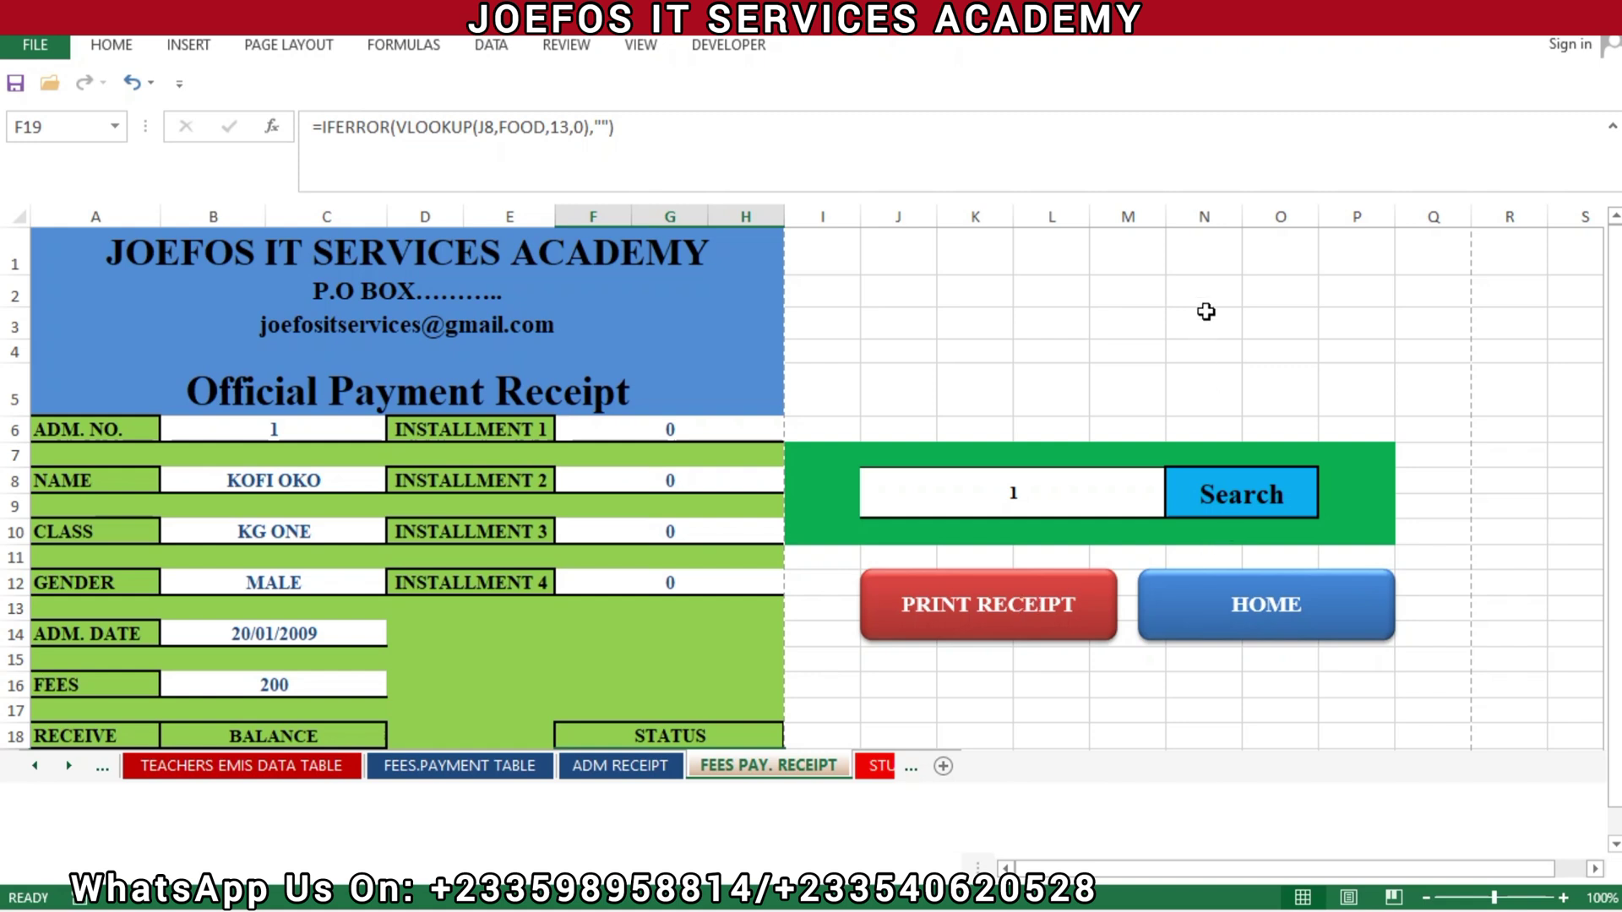
pyautogui.click(1205, 312)
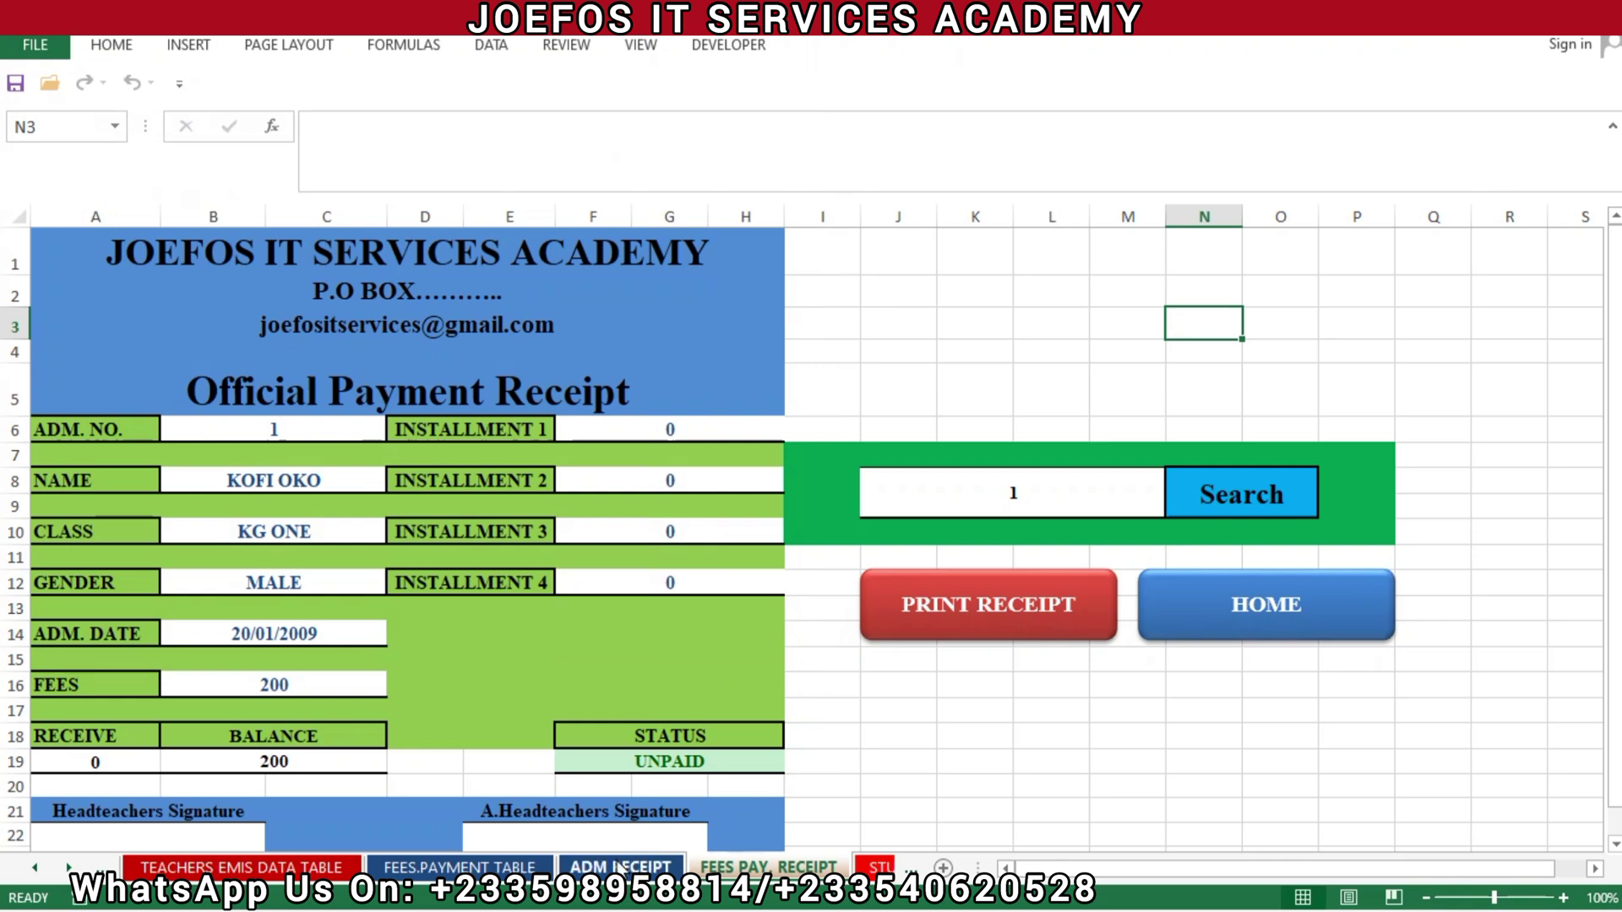
# - On the ADM RECEIPT sheet, replace the search value with 1 to load that student's admission receipt
pyautogui.click(620, 867)
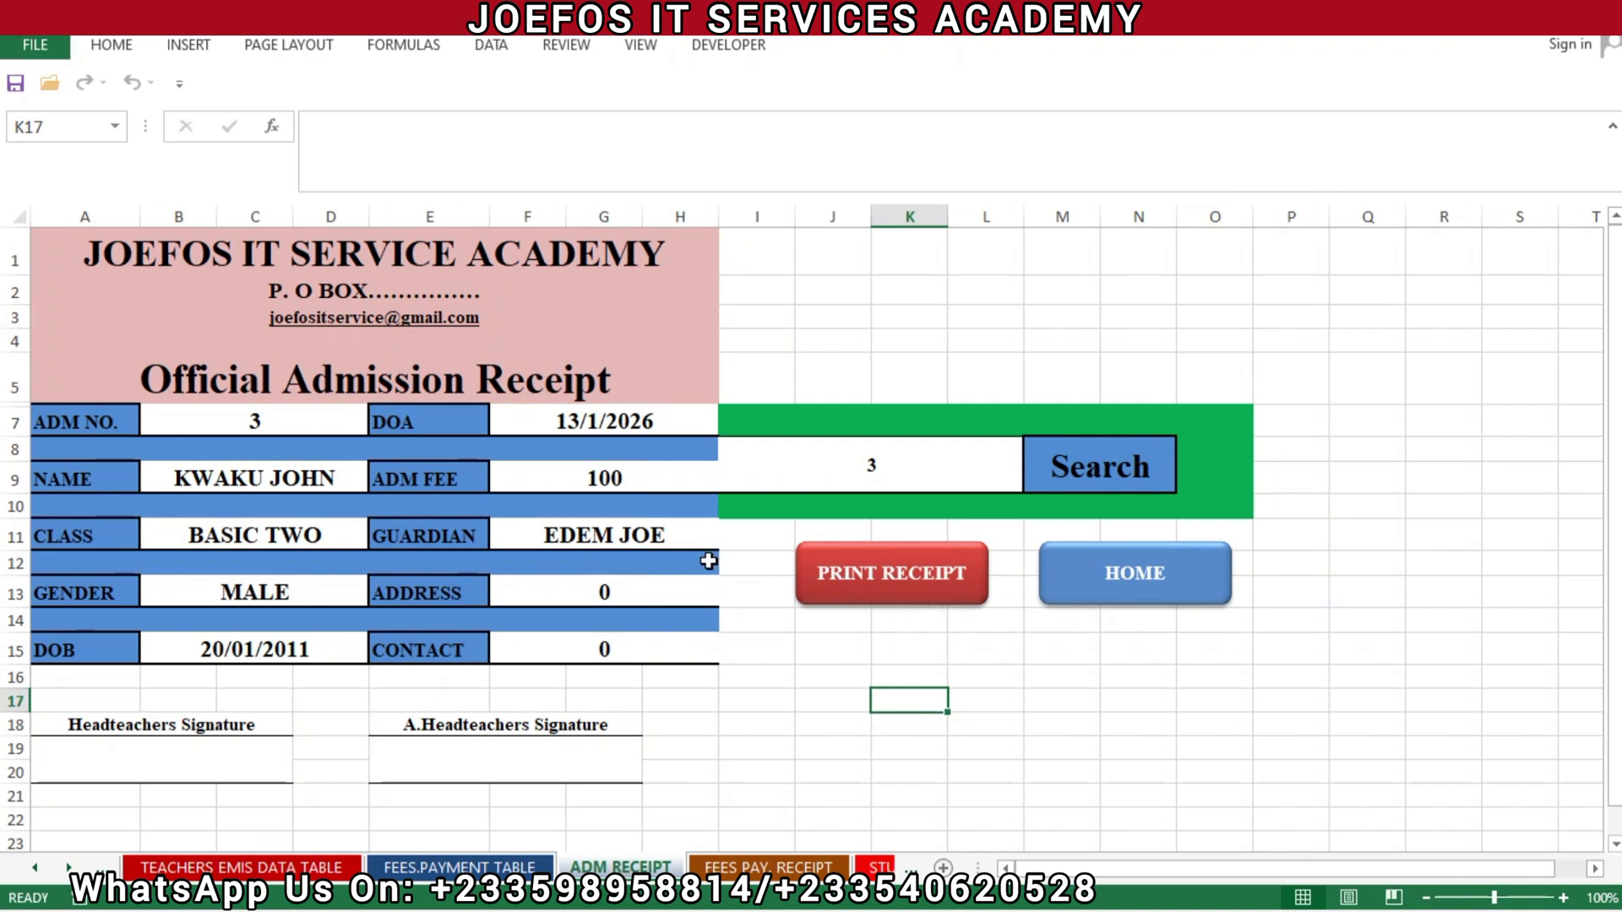
pyautogui.click(910, 462)
pyautogui.doubleClick(910, 461)
pyautogui.press('BackSpace')
pyautogui.write('1')
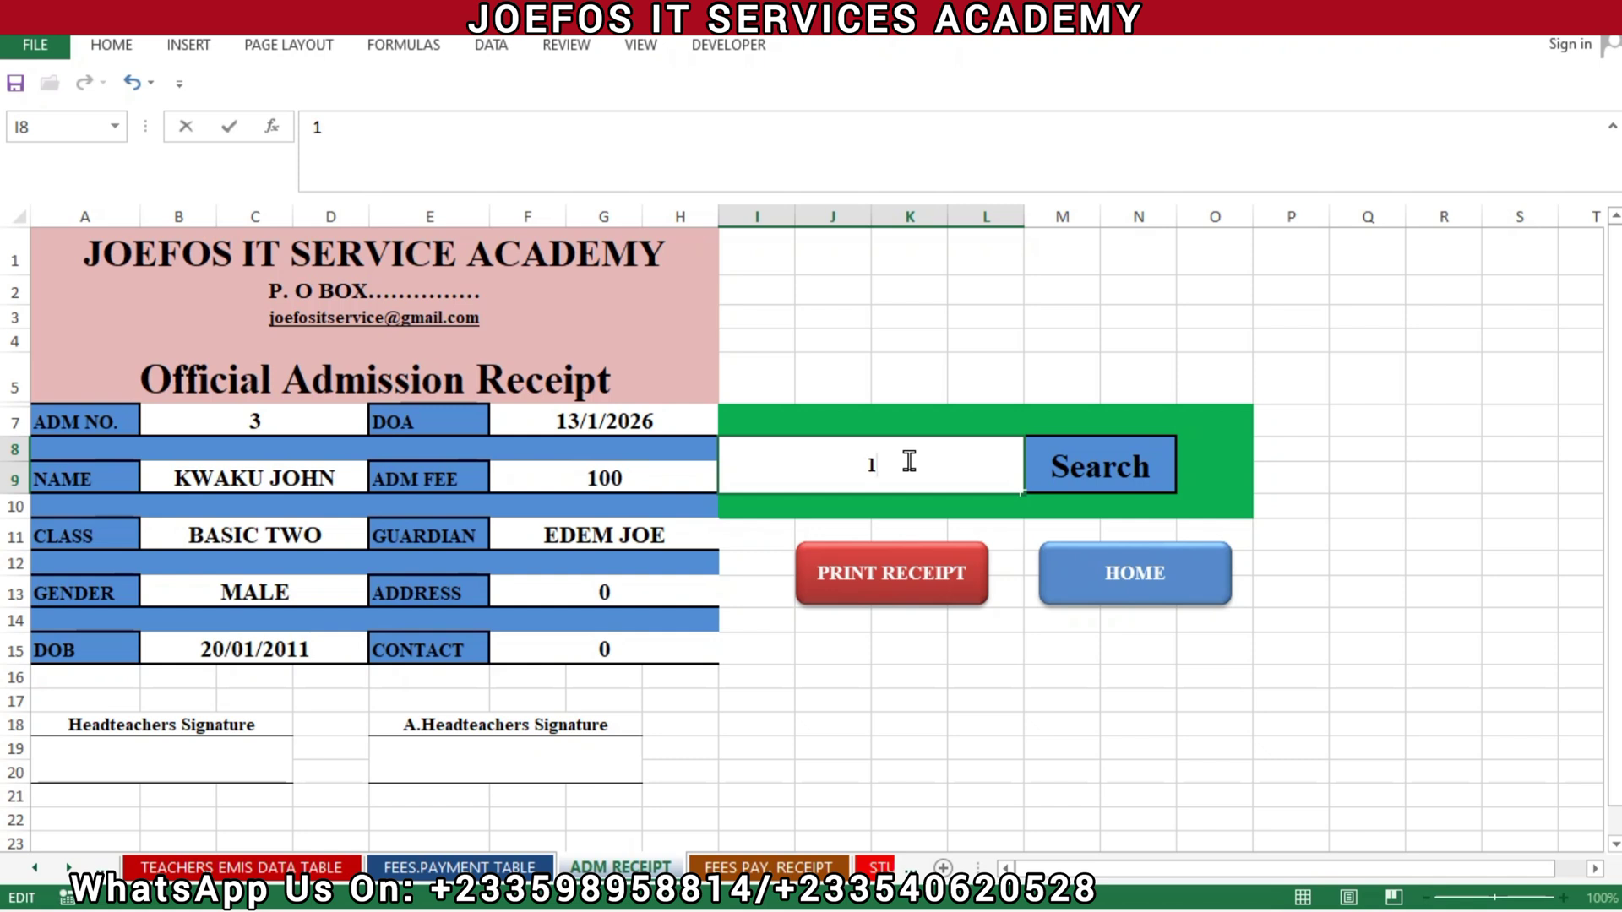
pyautogui.click(1108, 466)
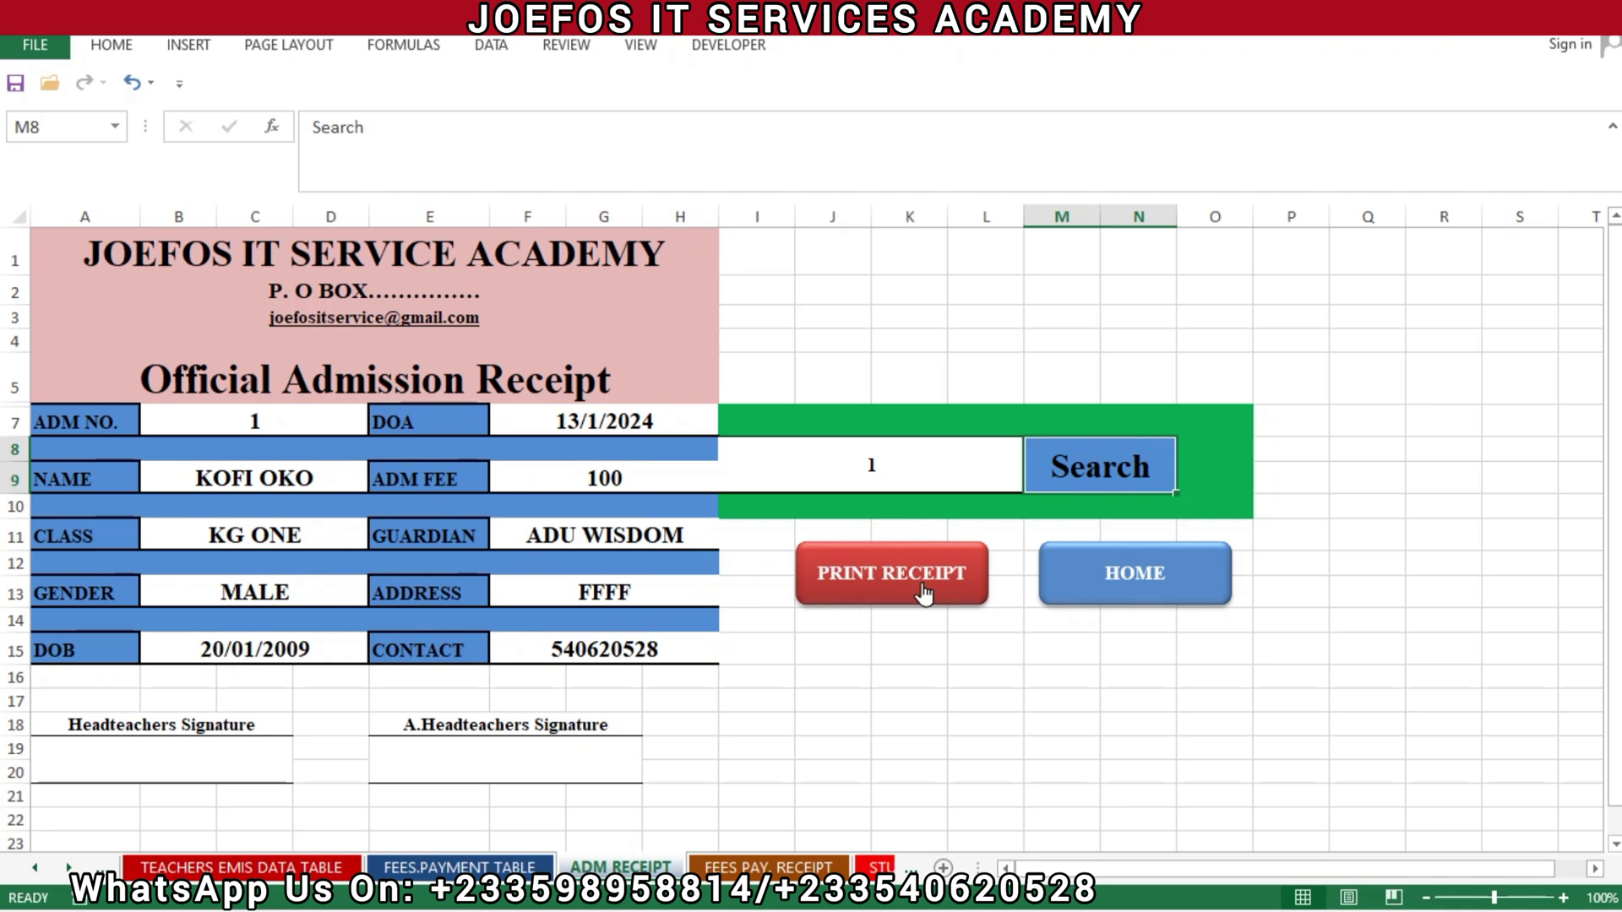
# - Review the Printmacro code in the Visual Basic editor, then return to the worksheet
pyautogui.click(729, 46)
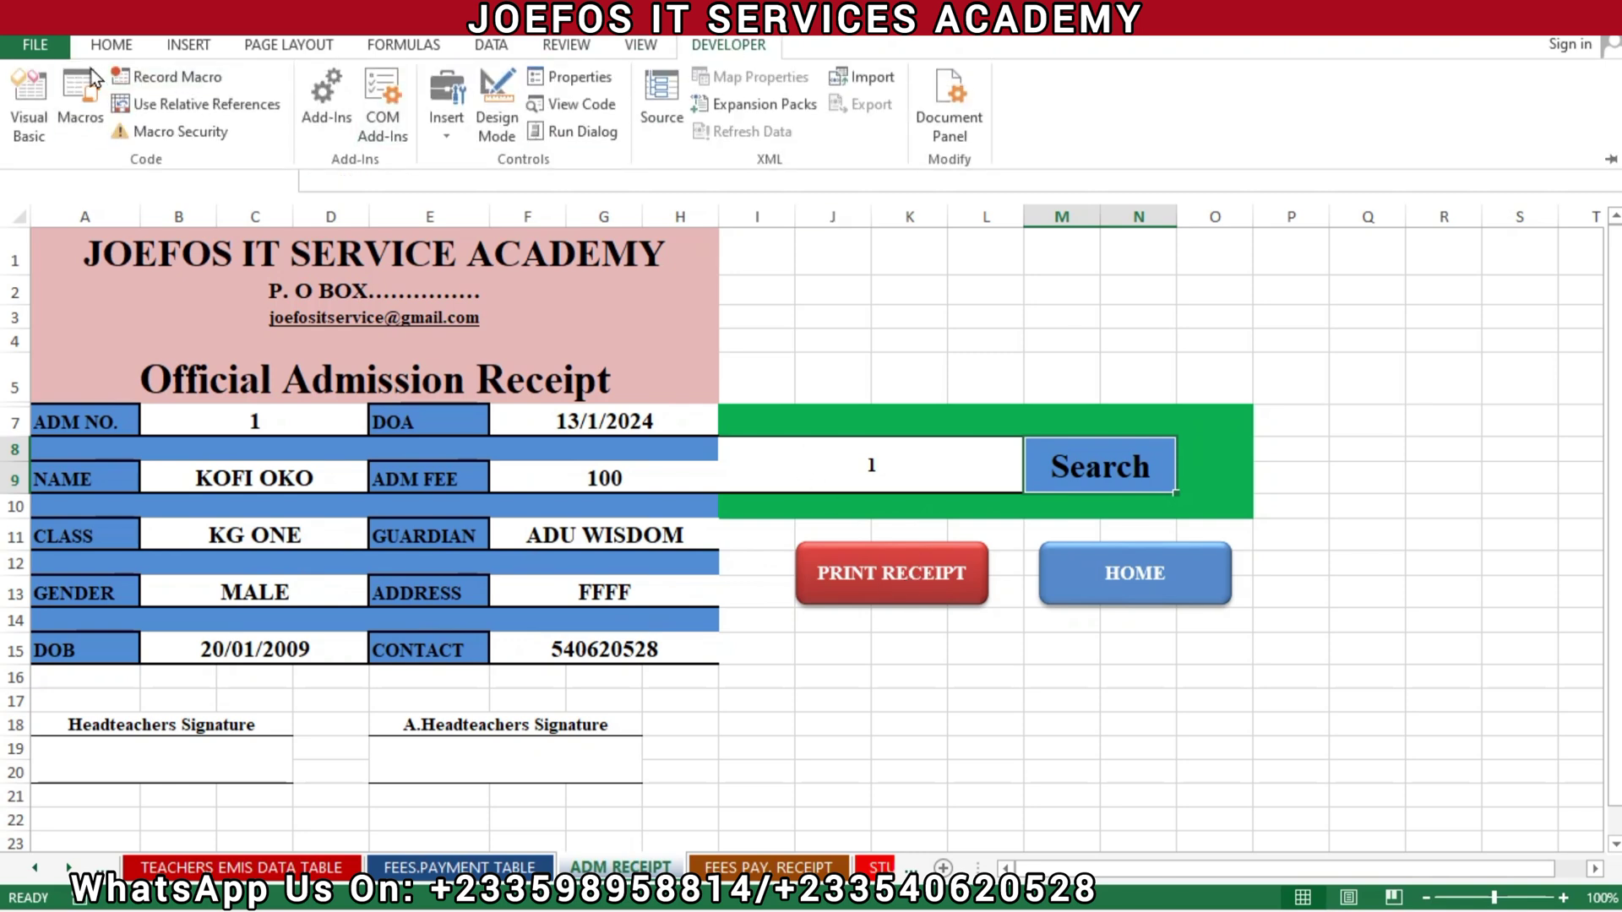
pyautogui.click(29, 100)
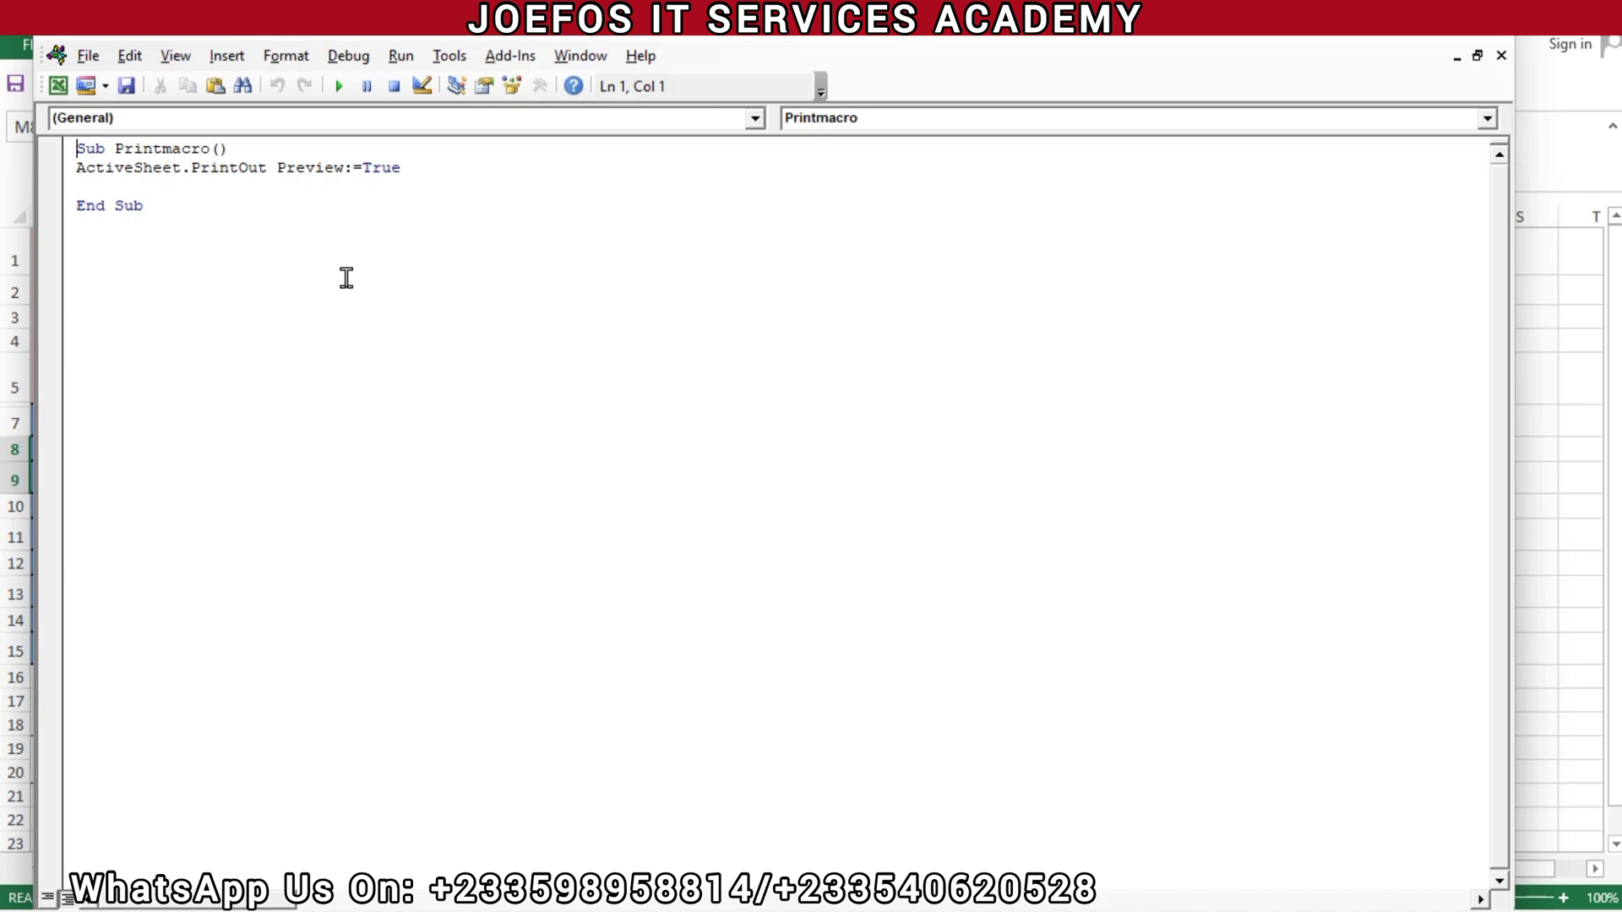
pyautogui.click(1488, 36)
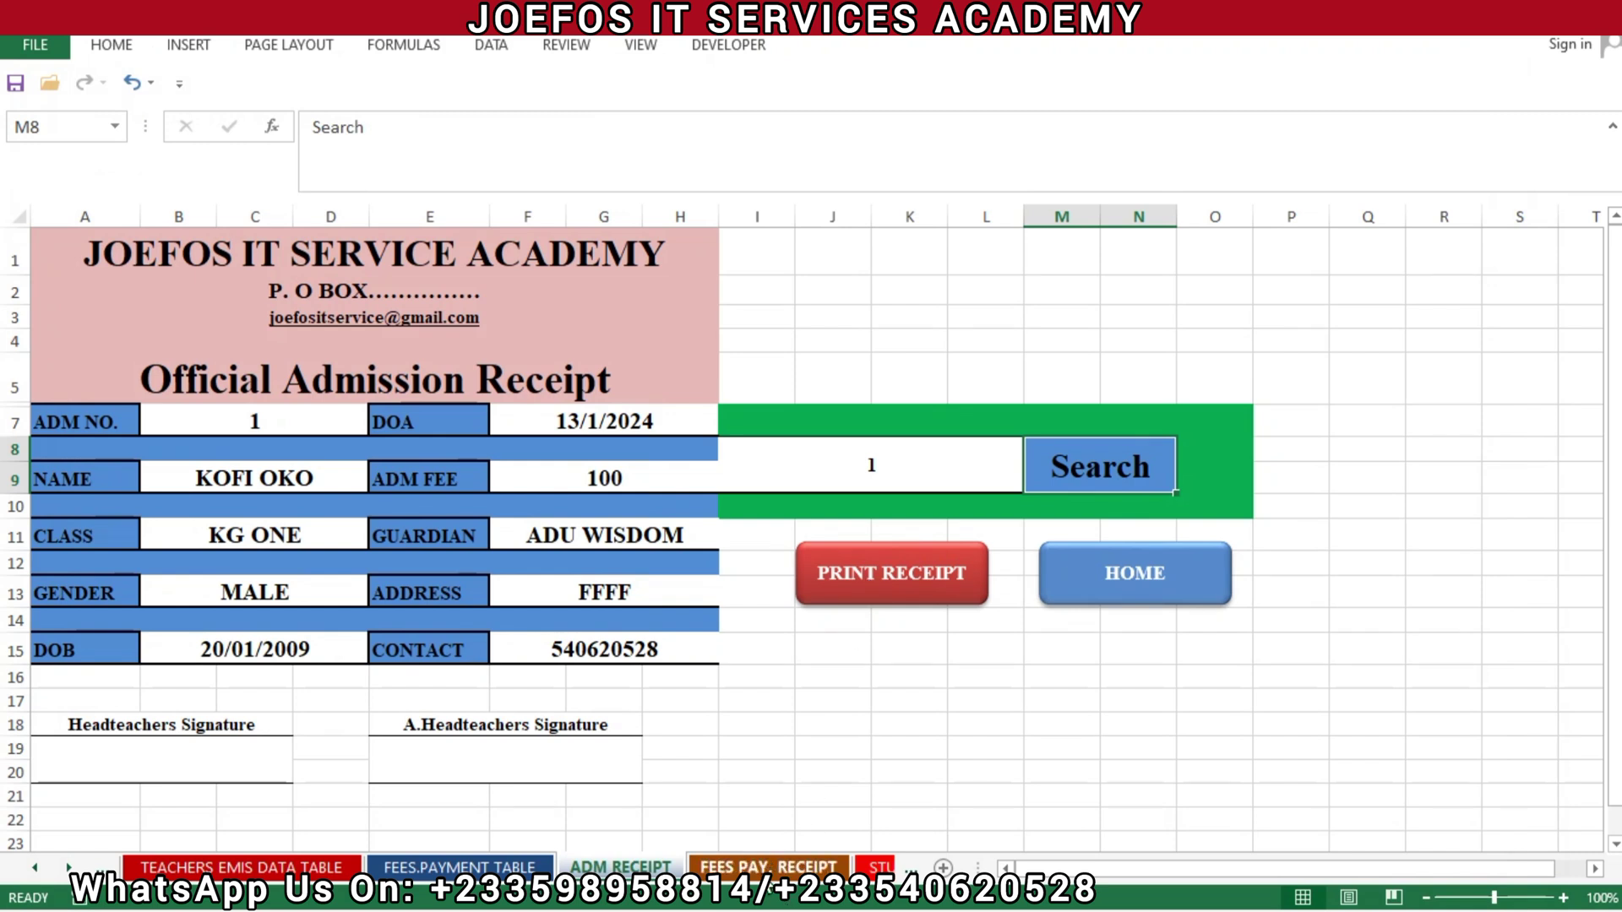
# - Assign the Printmacro macro to the PRINT RECEIPT button on the admission receipt sheet
pyautogui.rightClick(879, 583)
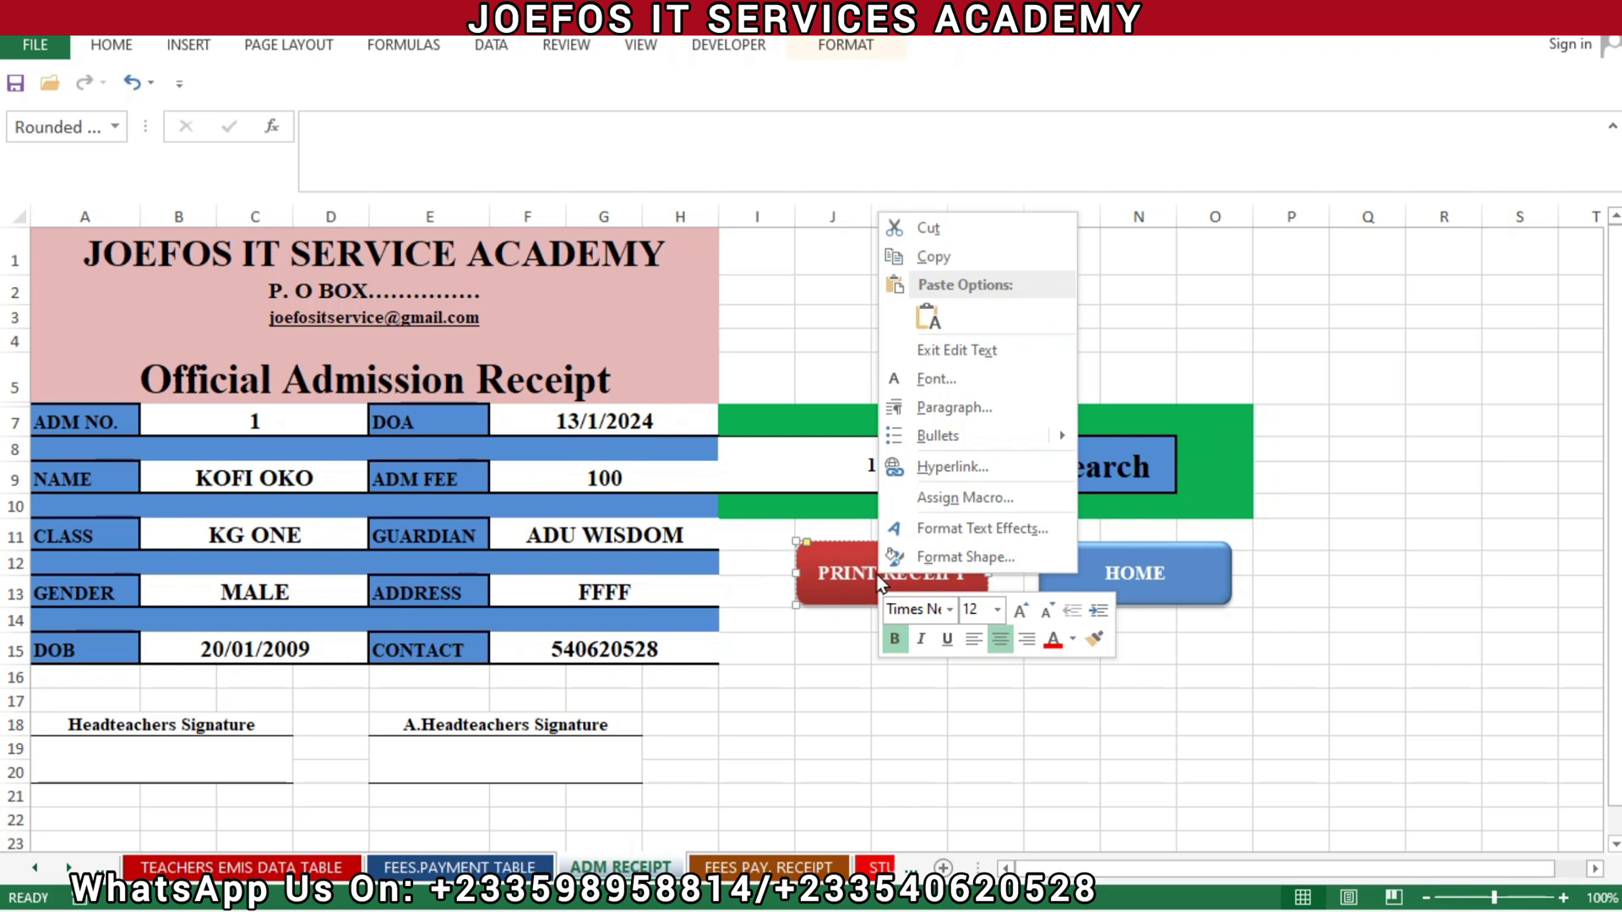
pyautogui.click(956, 503)
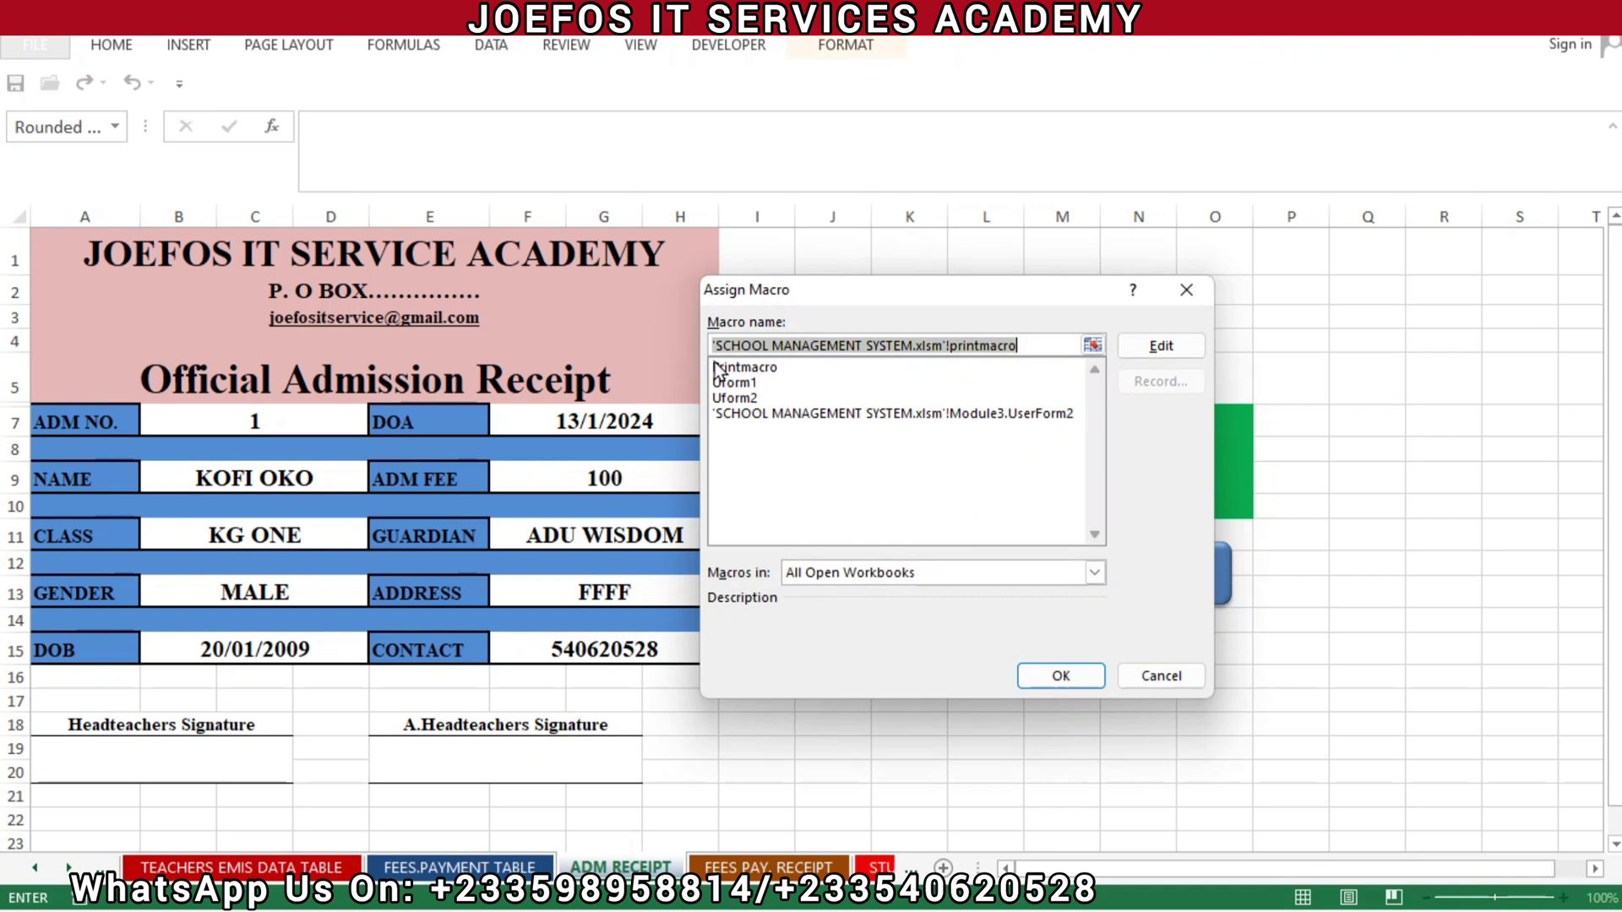
pyautogui.click(758, 367)
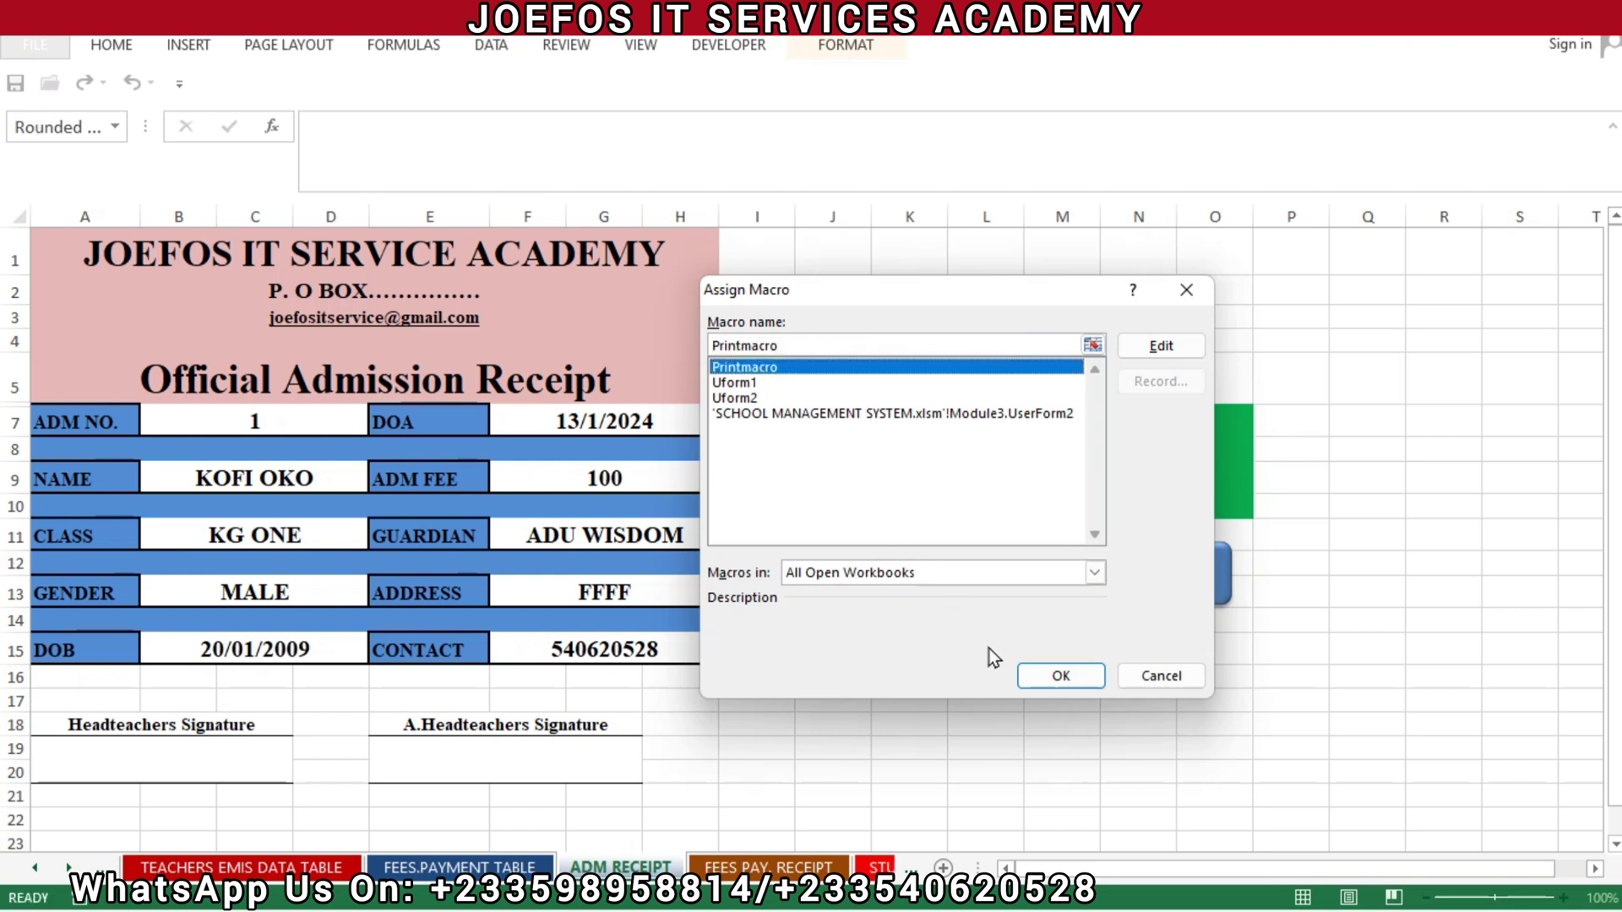
pyautogui.click(1022, 674)
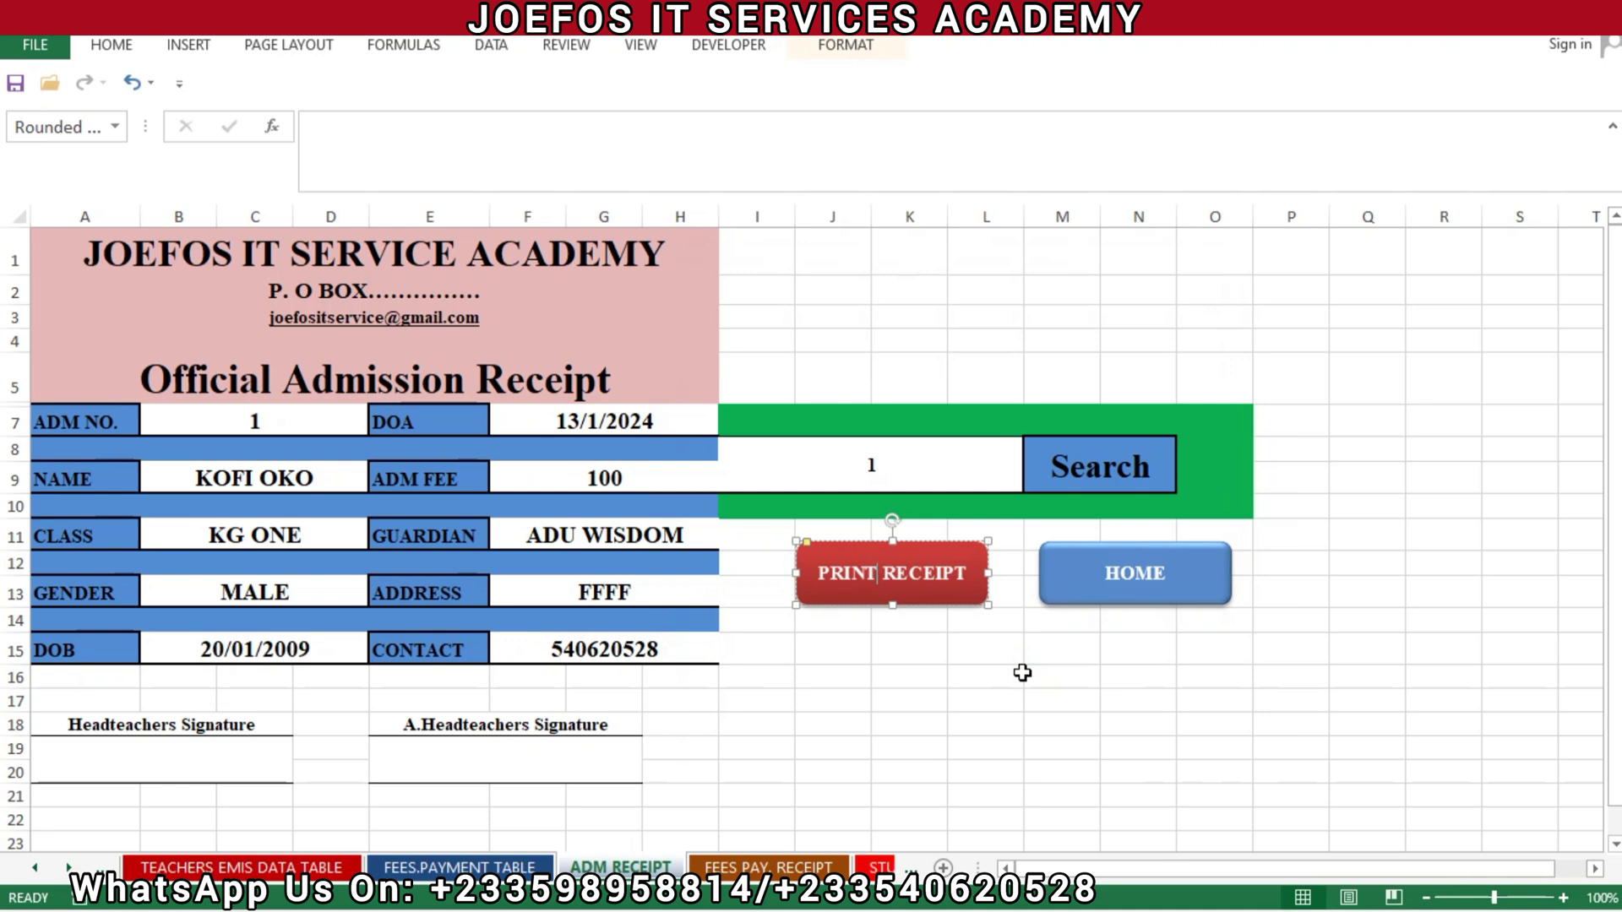
pyautogui.click(980, 698)
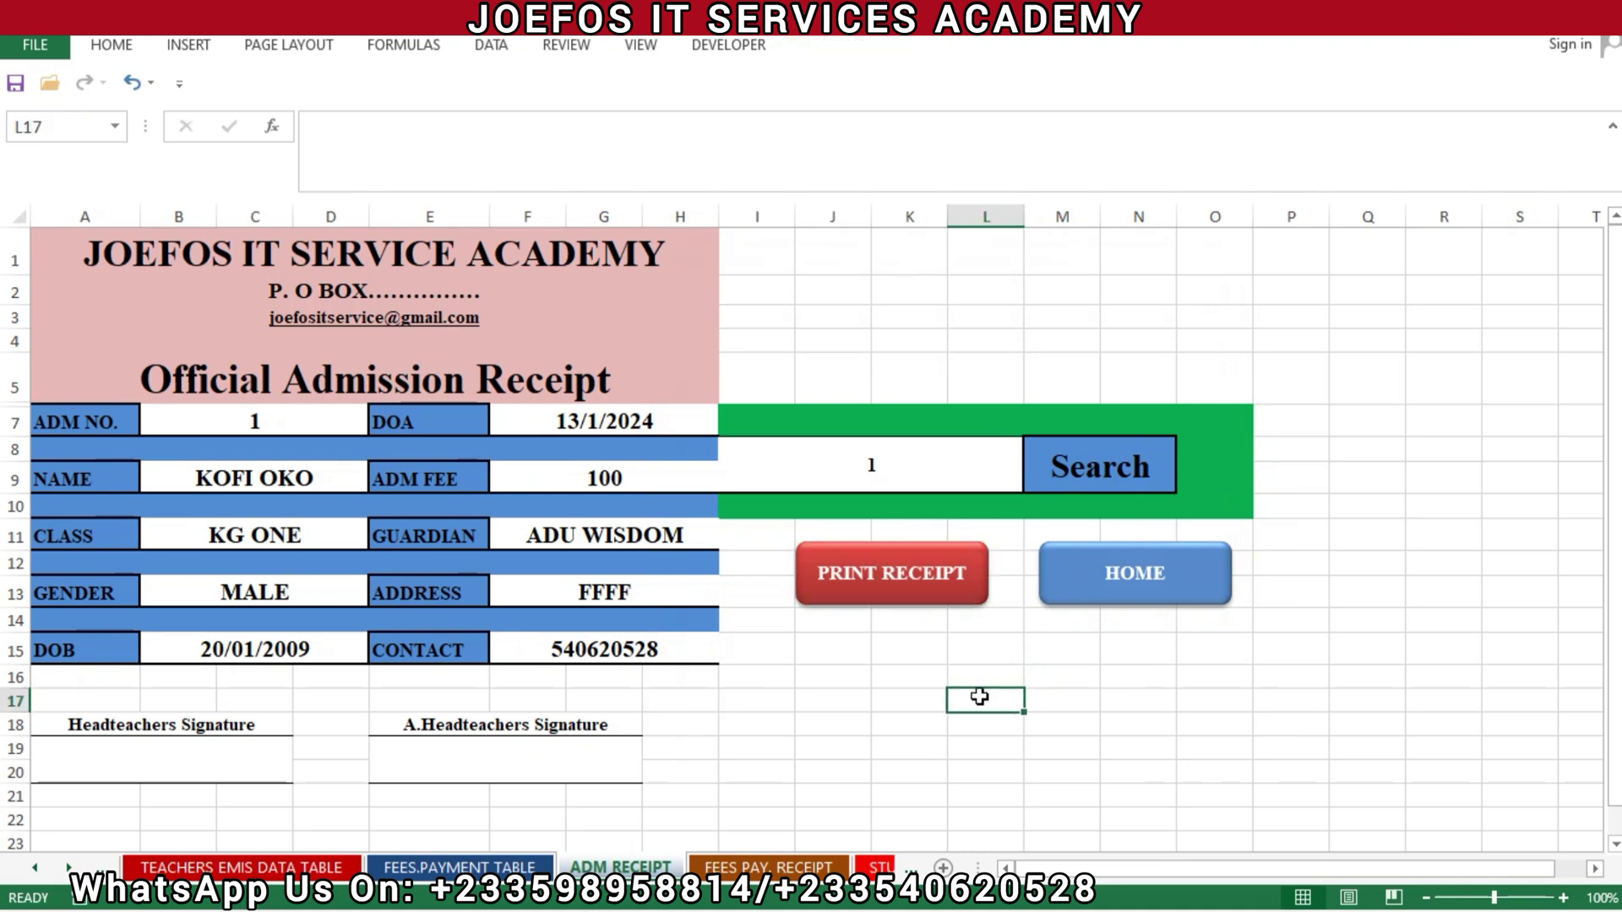
# - Preview the admission receipt with its PRINT RECEIPT button and examine the enlarged page from the header to the signature lines
pyautogui.click(897, 591)
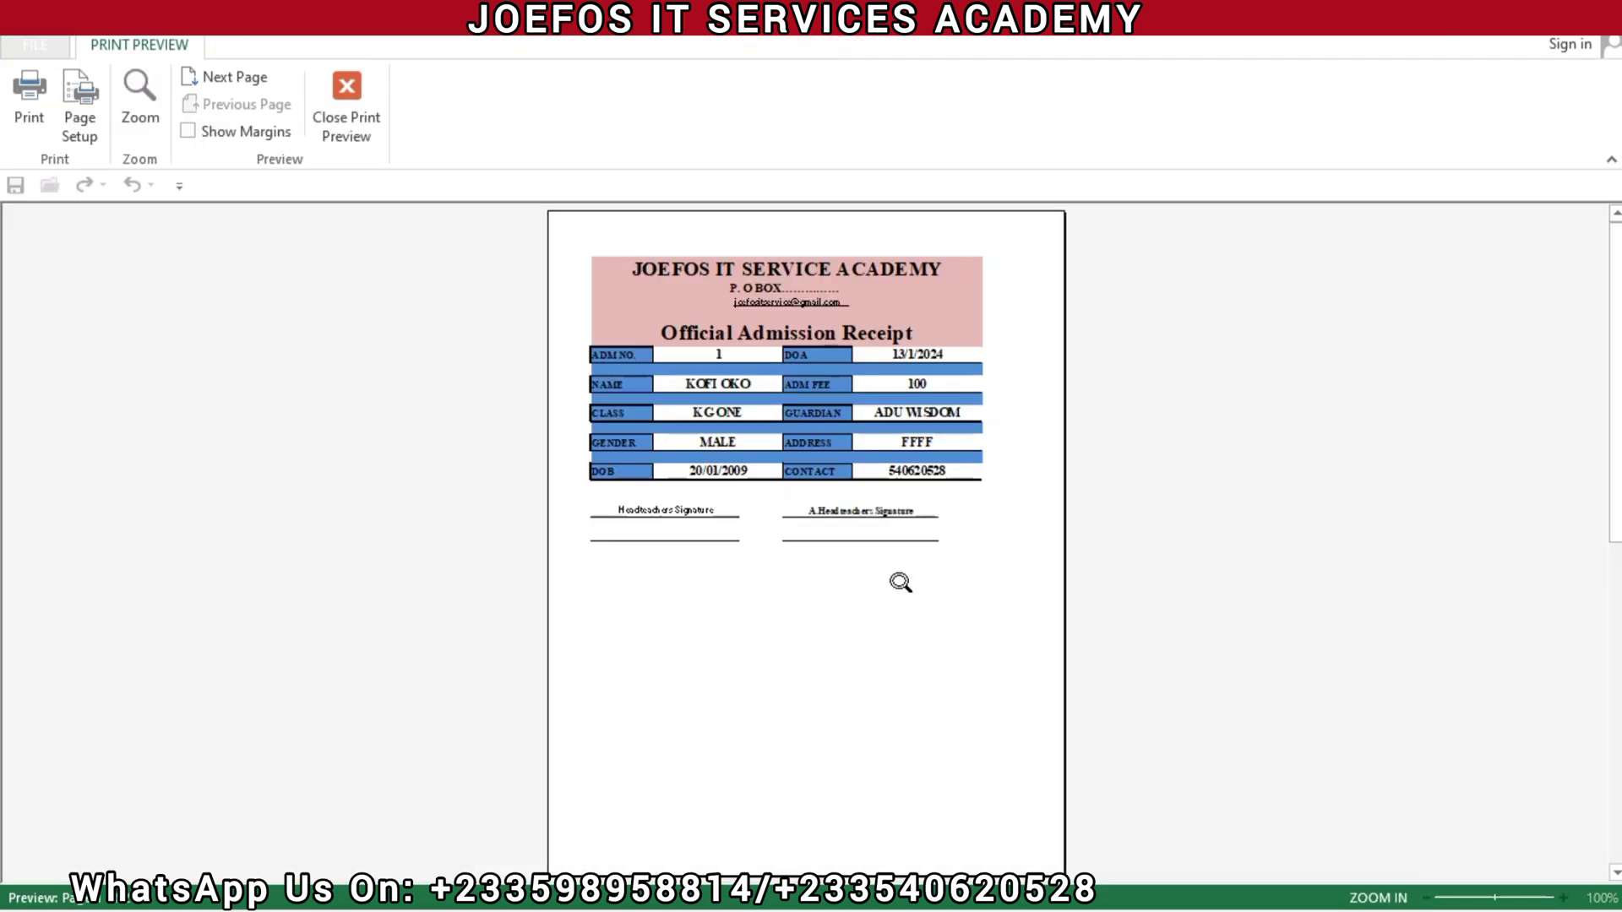
pyautogui.click(899, 582)
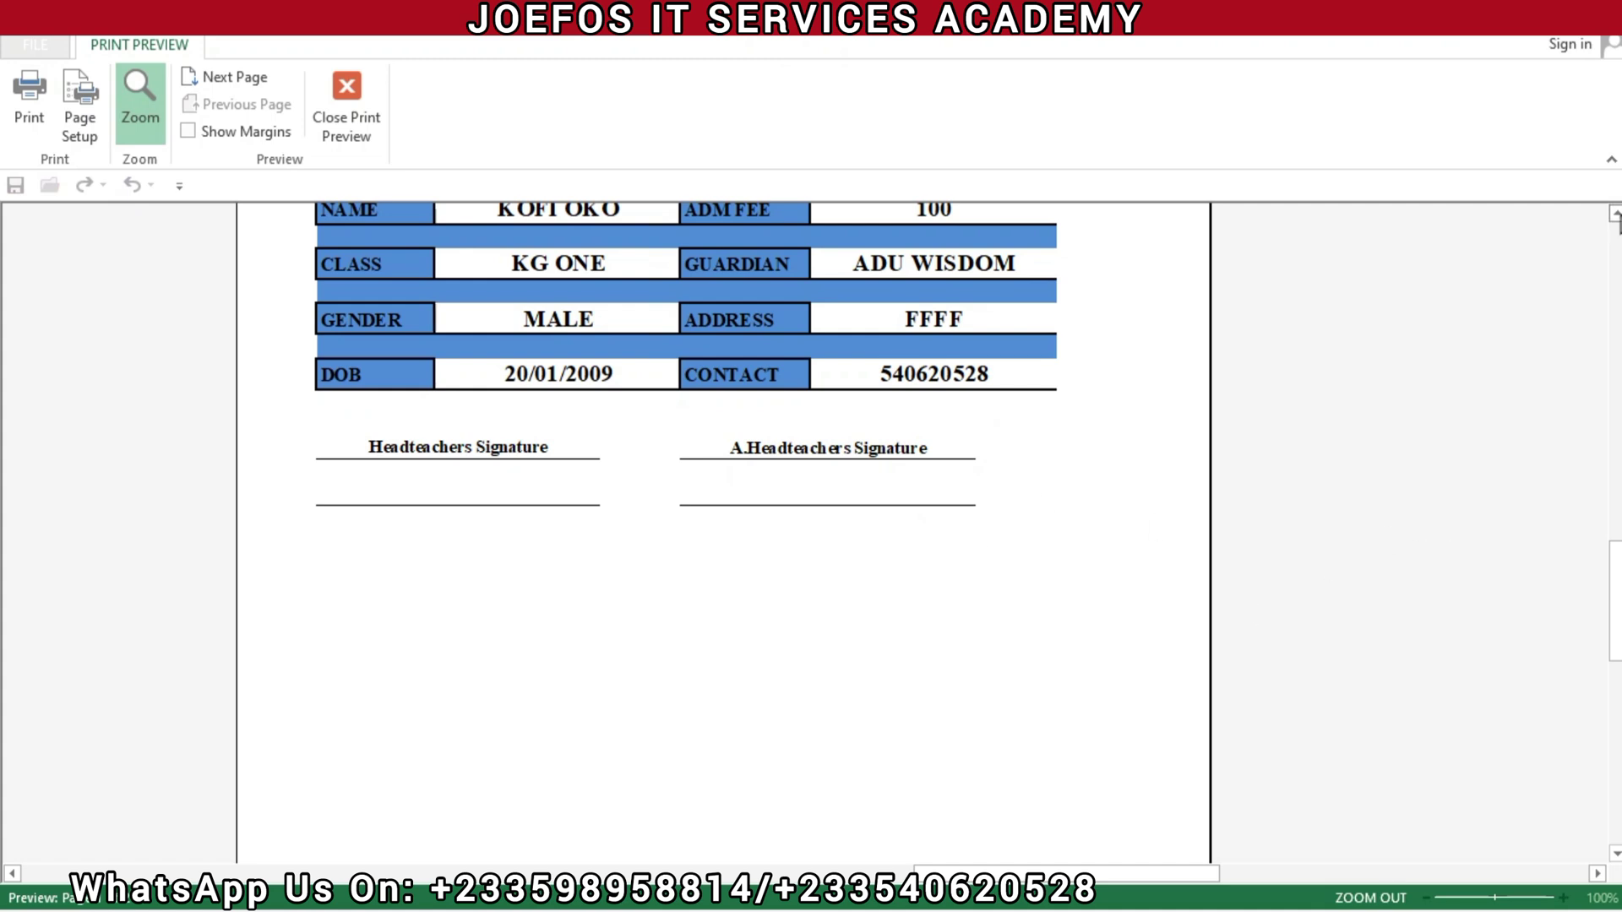
pyautogui.click(1614, 215)
pyautogui.click(1613, 214)
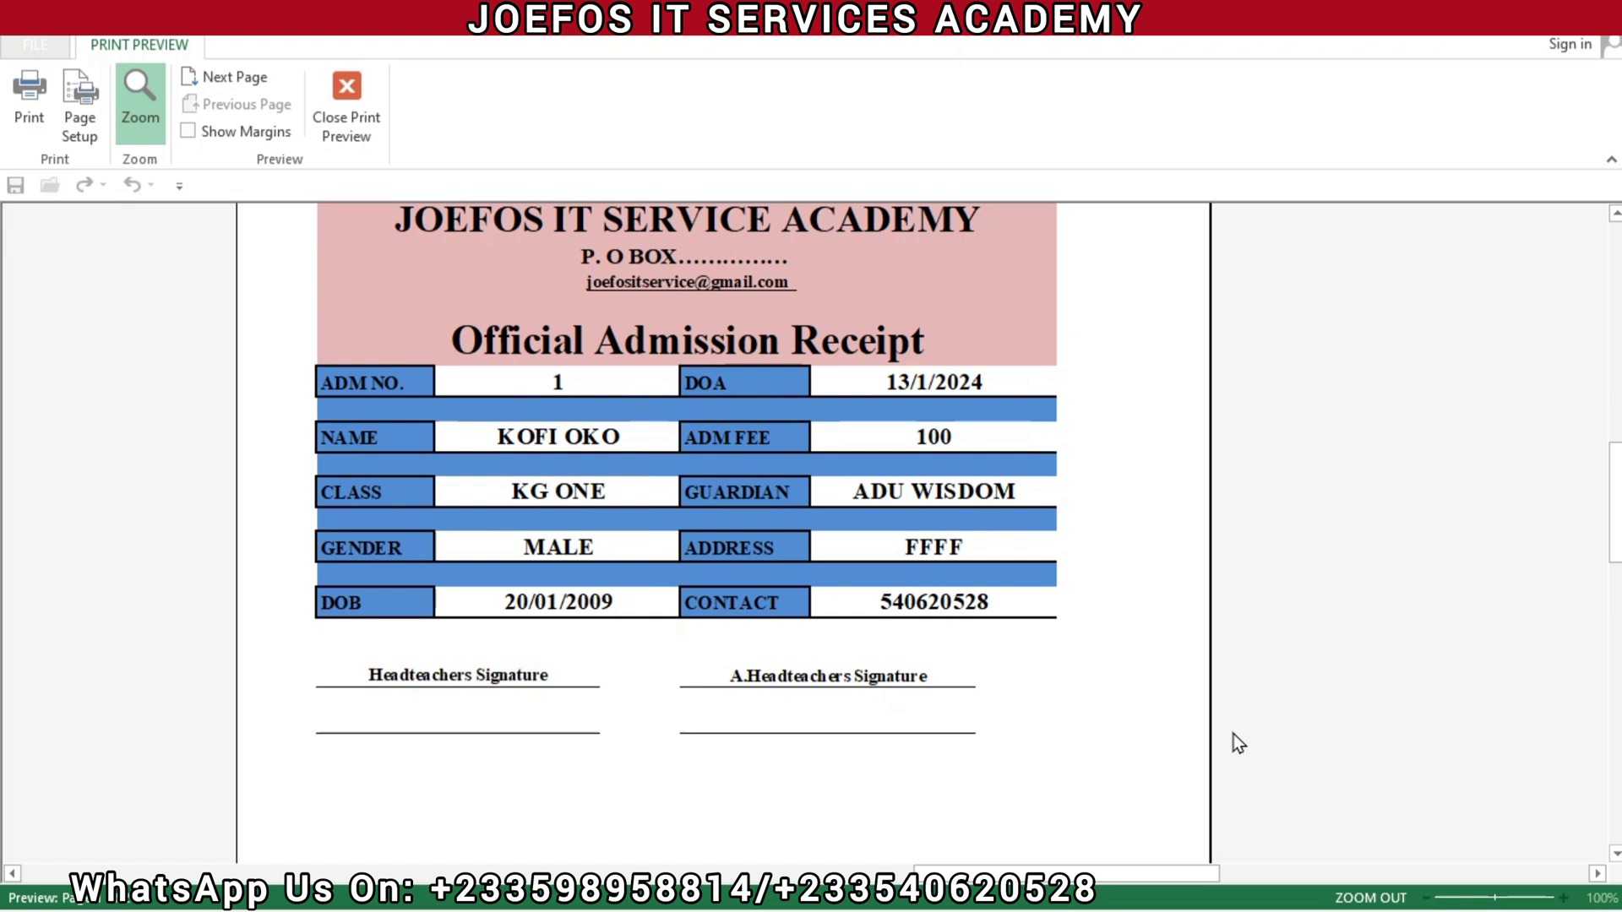
pyautogui.click(1615, 854)
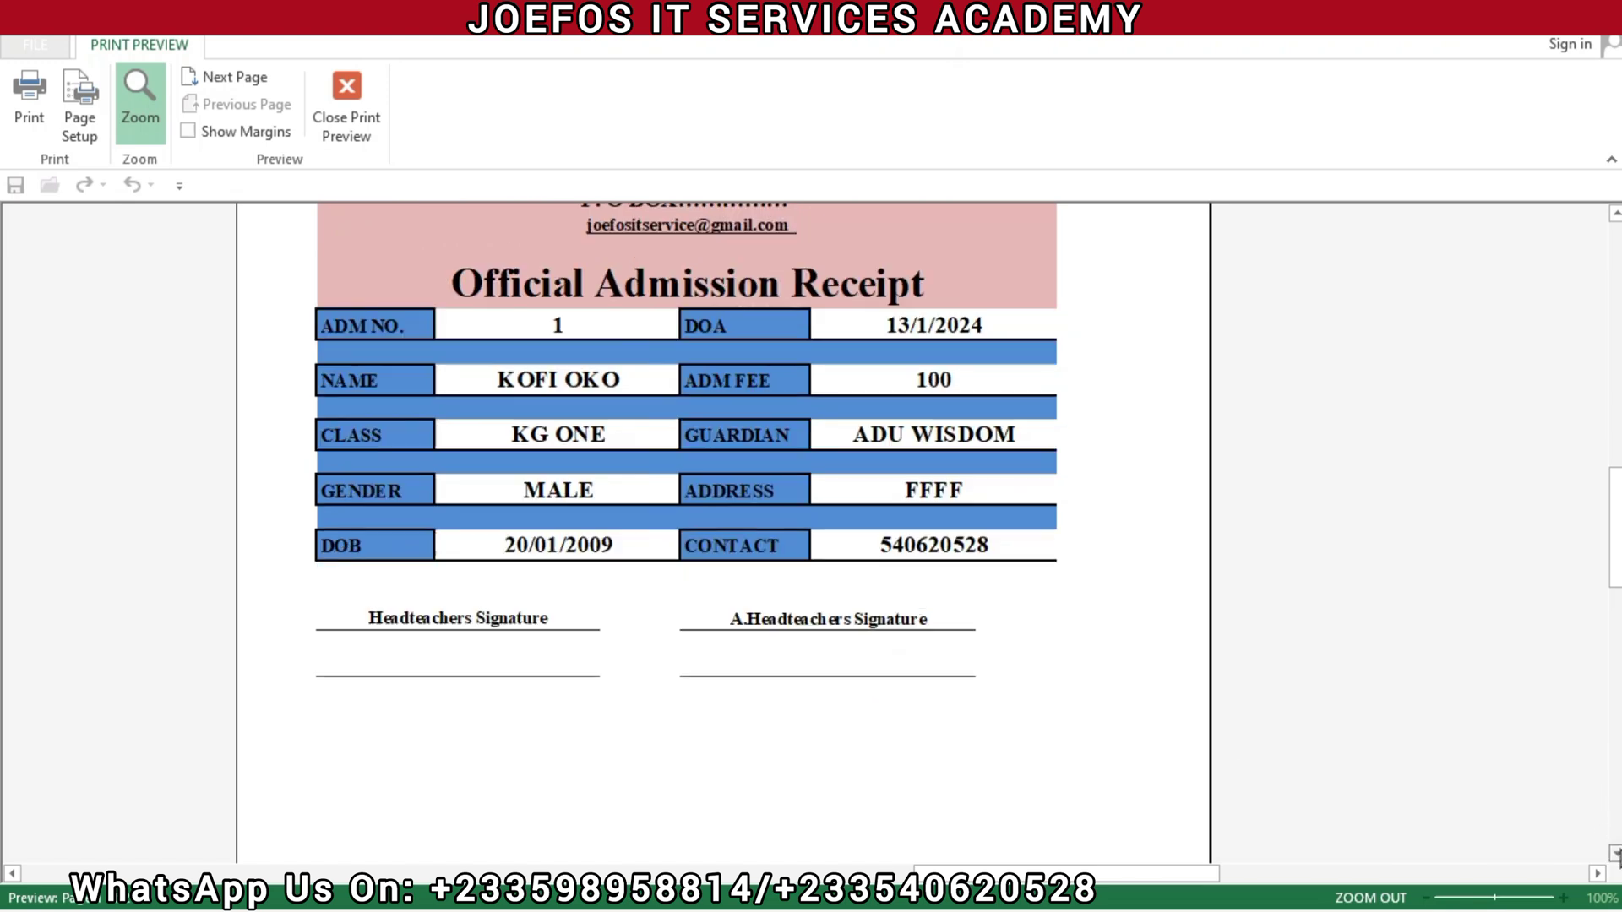
pyautogui.click(1615, 854)
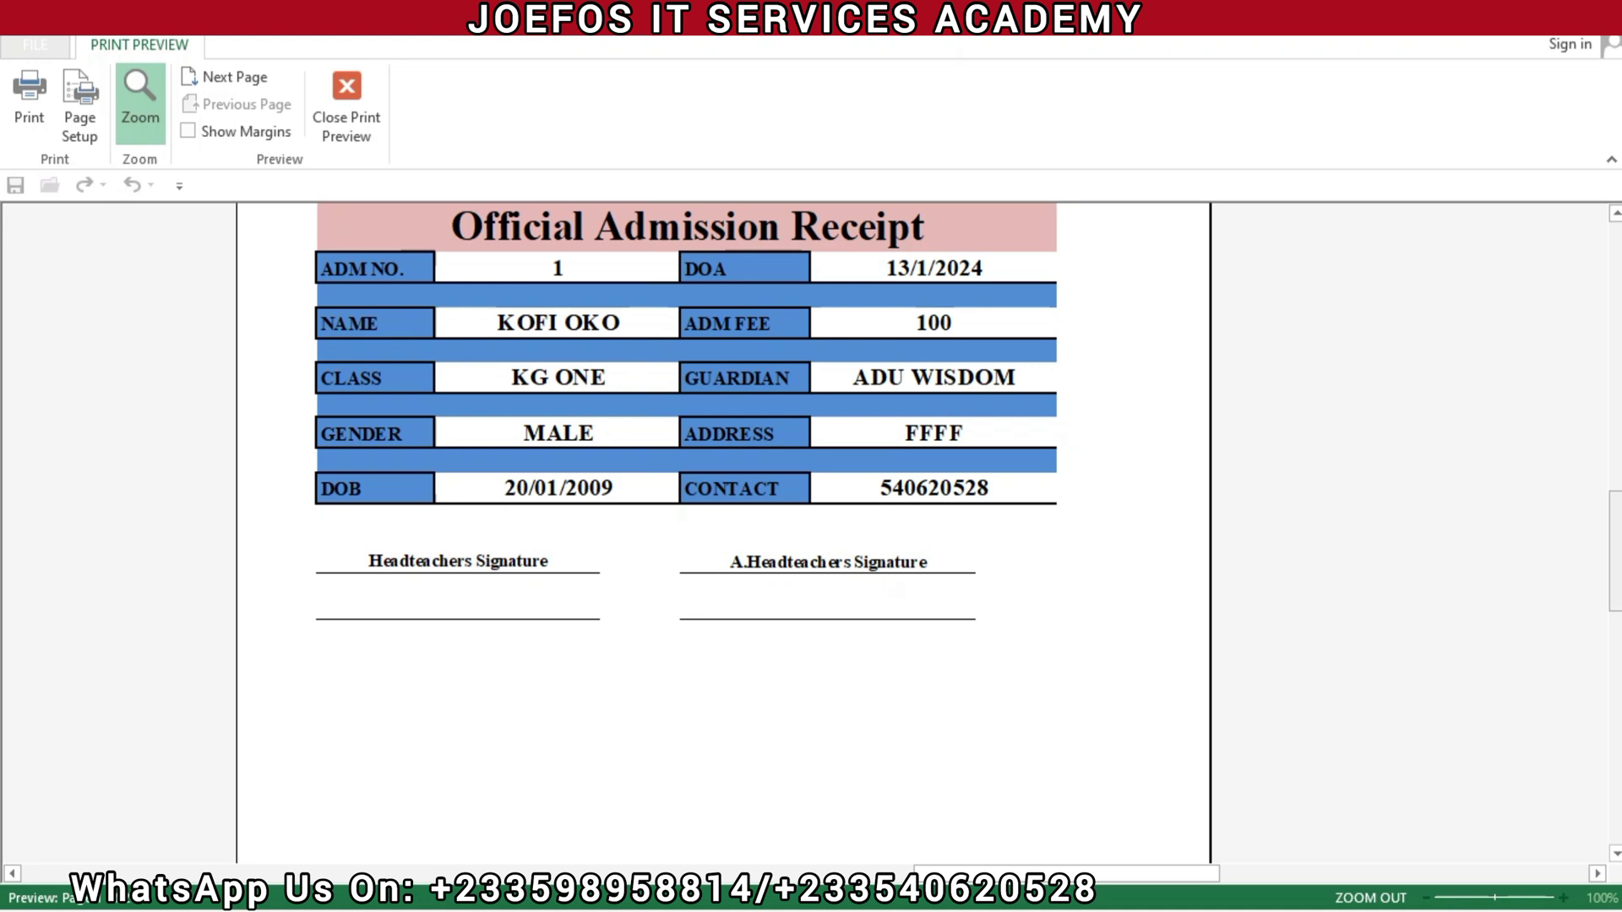
pyautogui.moveTo(1615, 551); pyautogui.dragTo(1615, 454)
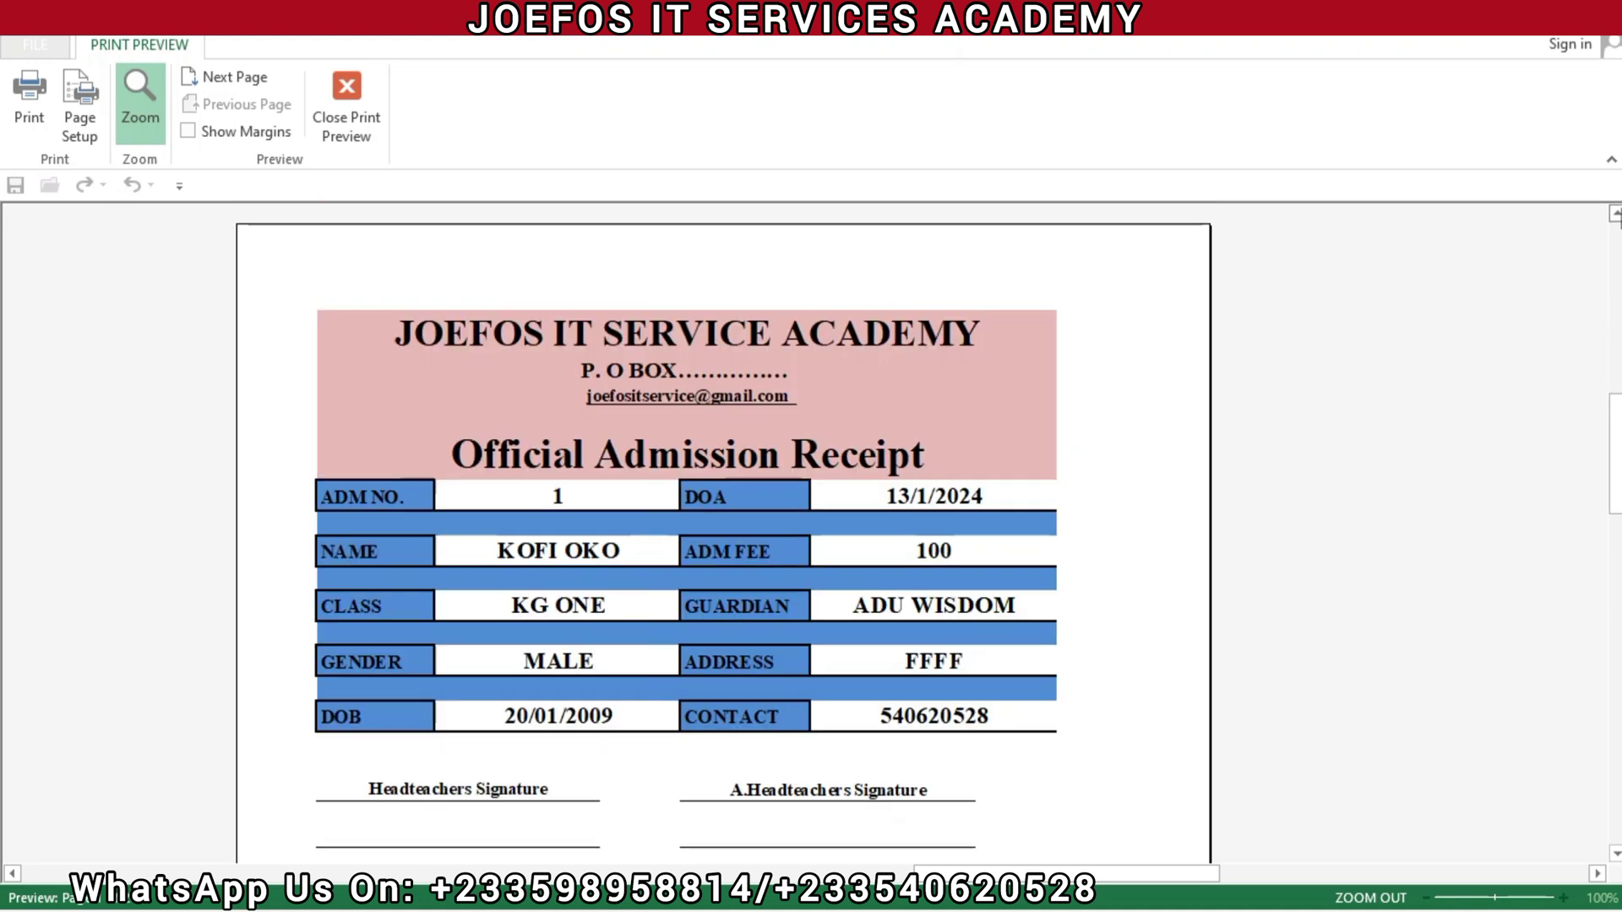
pyautogui.click(1615, 214)
pyautogui.click(1614, 215)
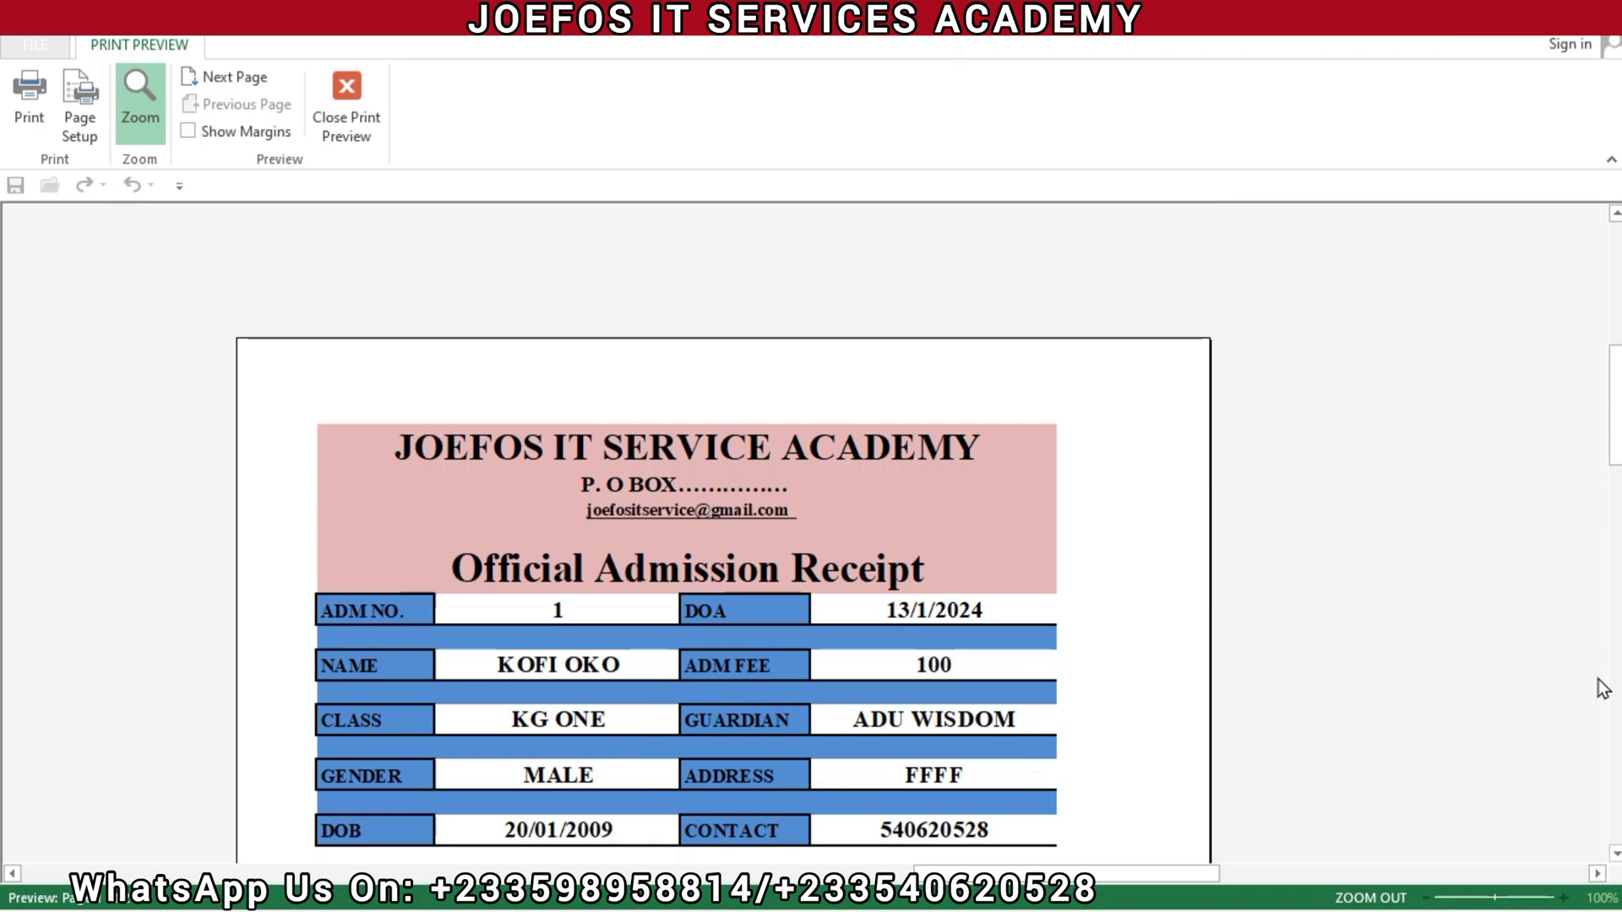
pyautogui.click(1615, 854)
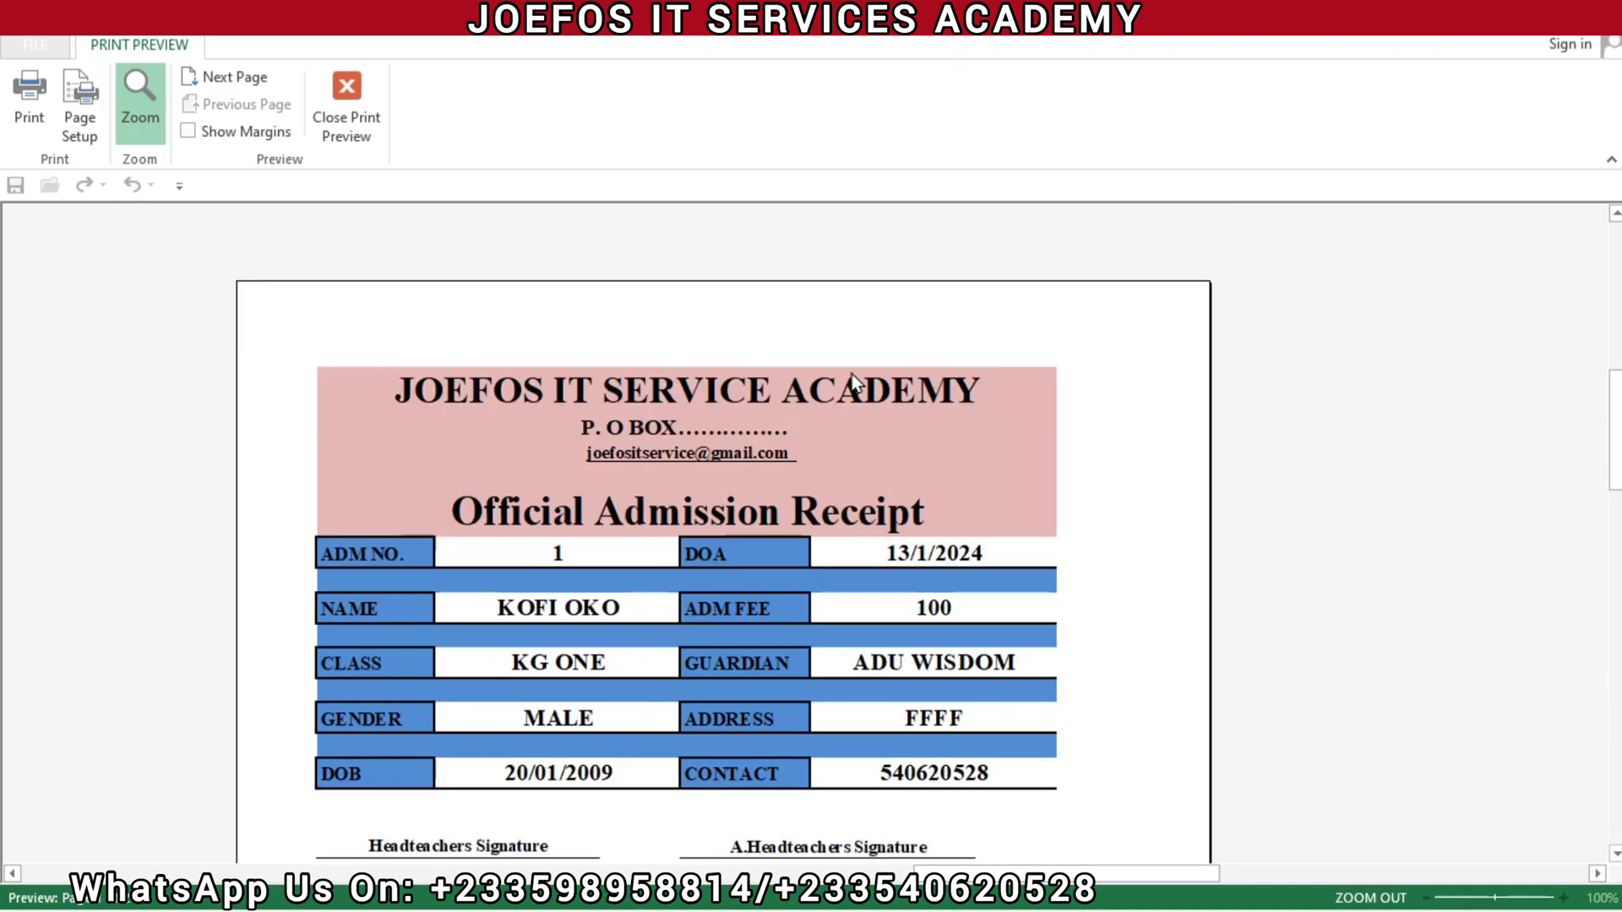
# - Print the admission receipt to a PDF named yyy in the Documents folder
pyautogui.click(29, 89)
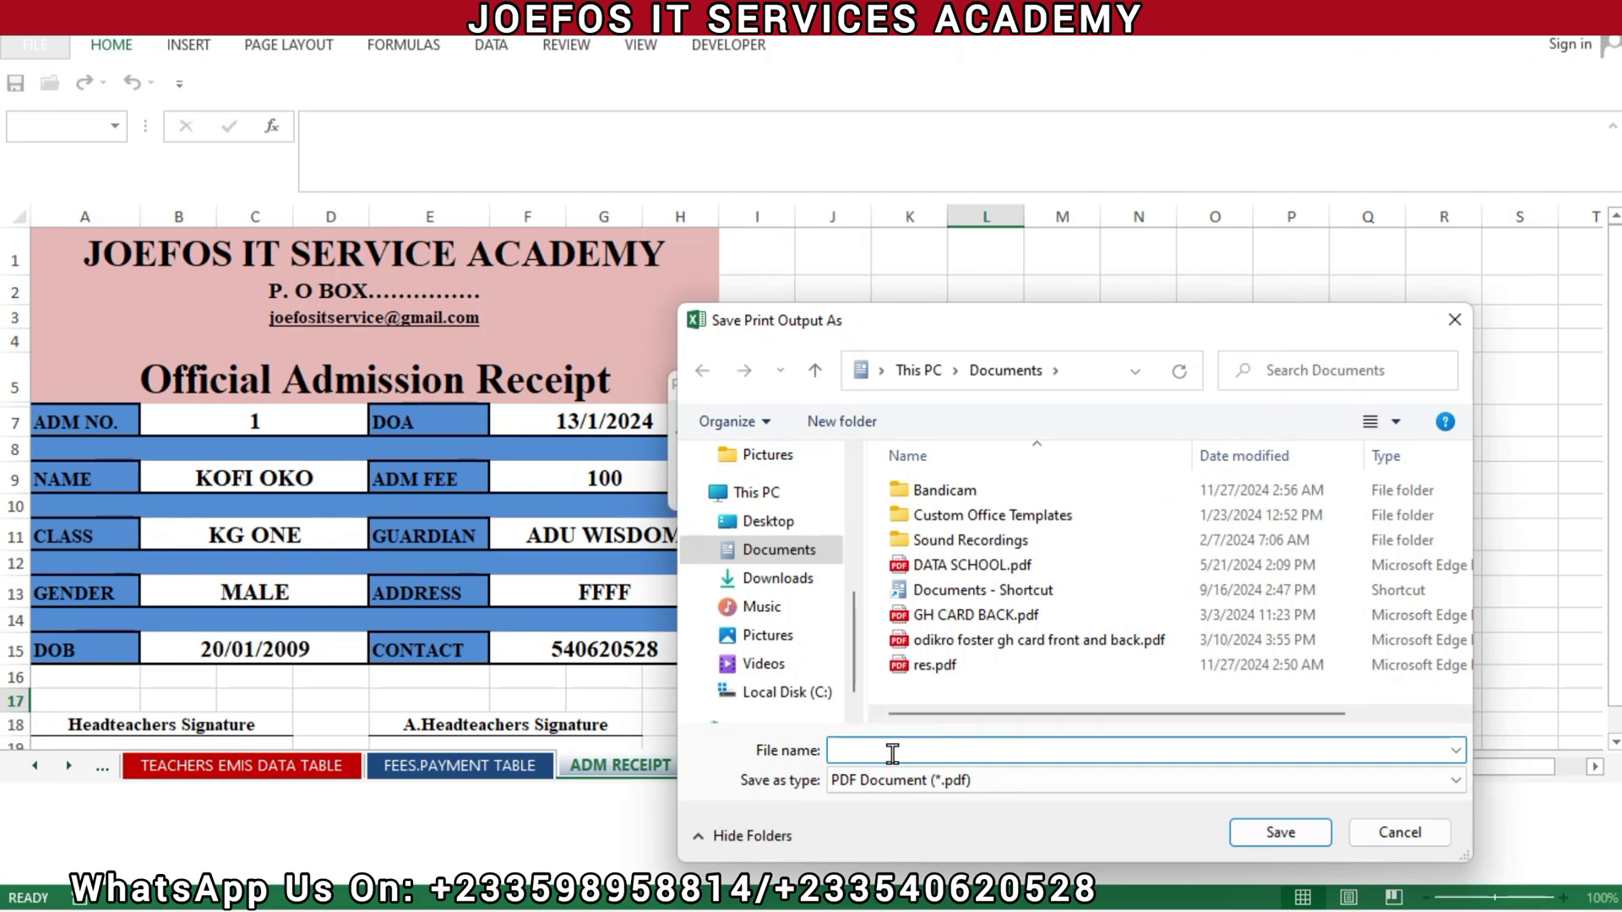
pyautogui.write('yyy')
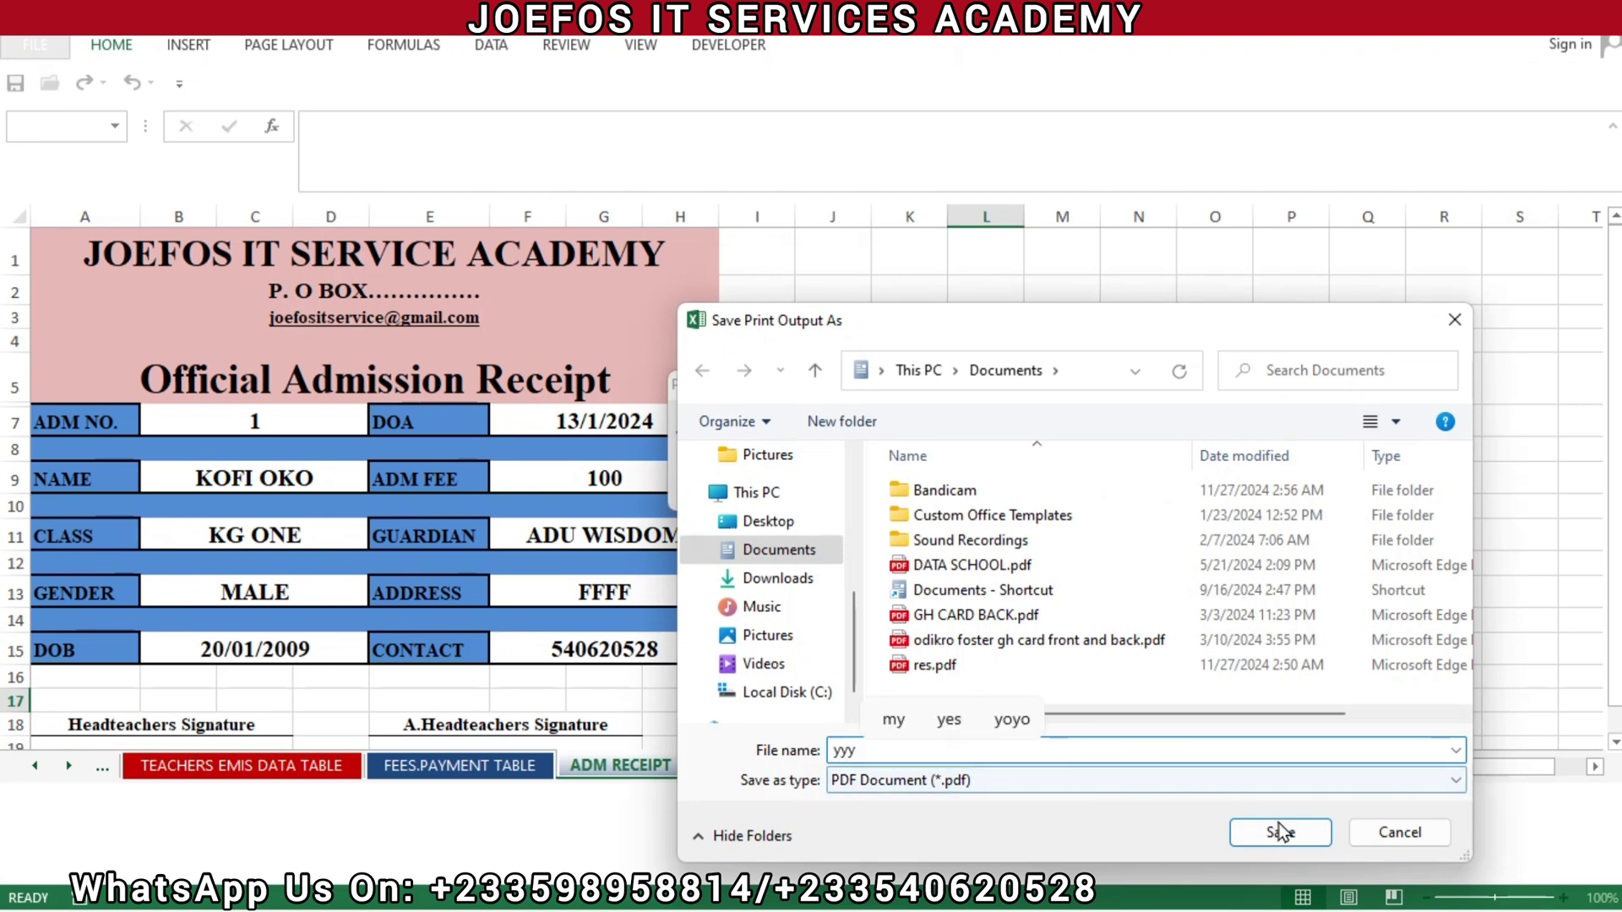
pyautogui.click(1270, 836)
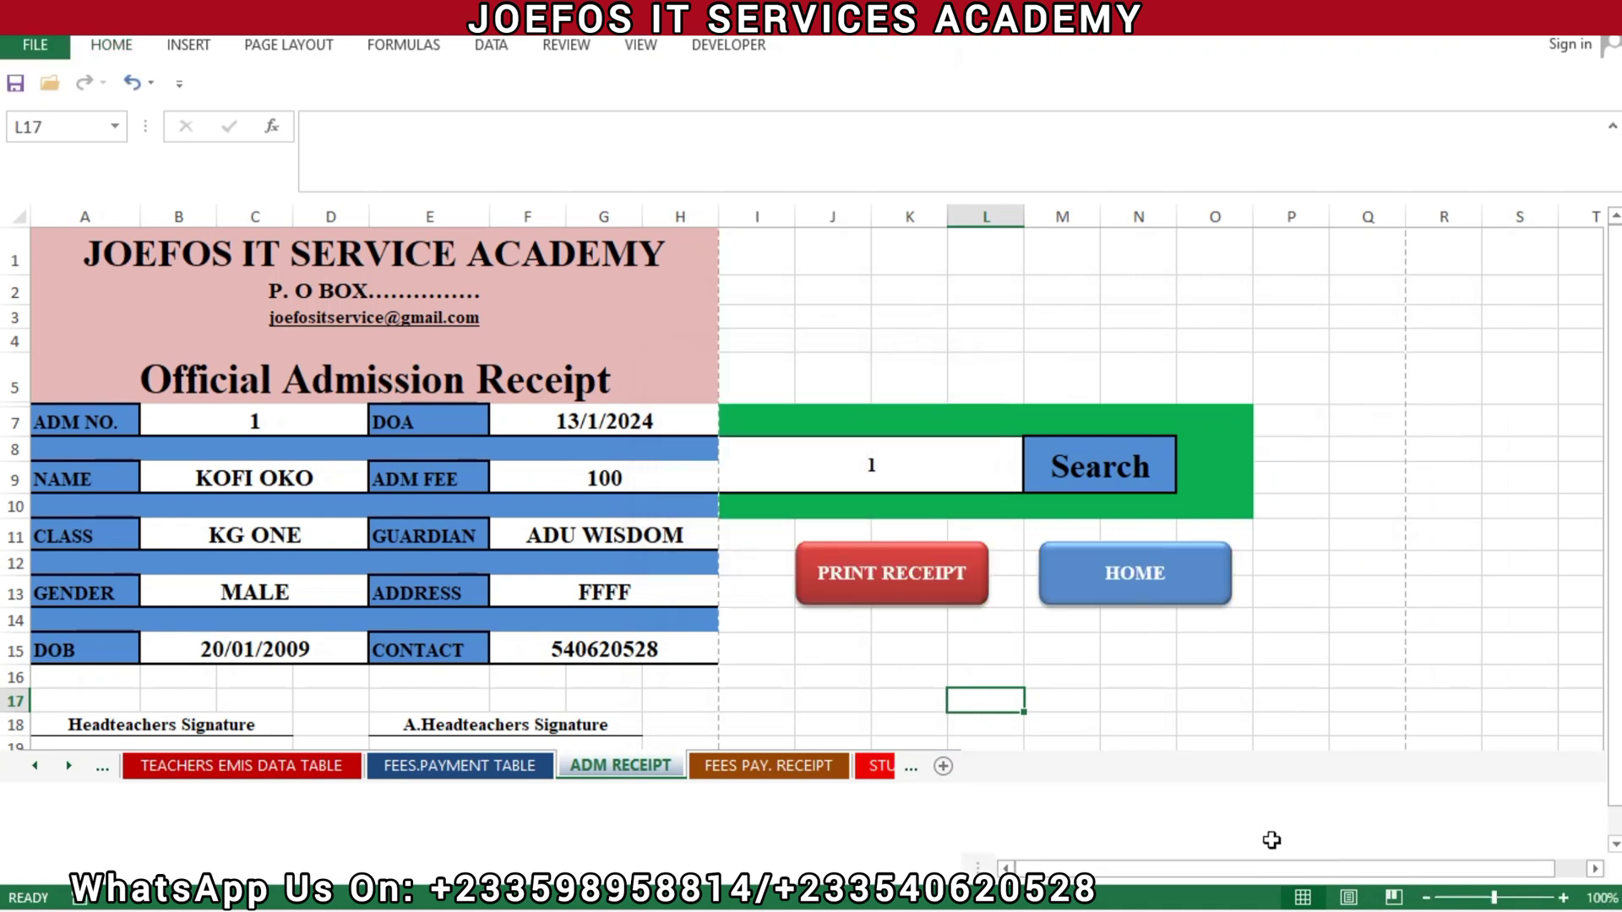
pyautogui.moveTo(278, 904)
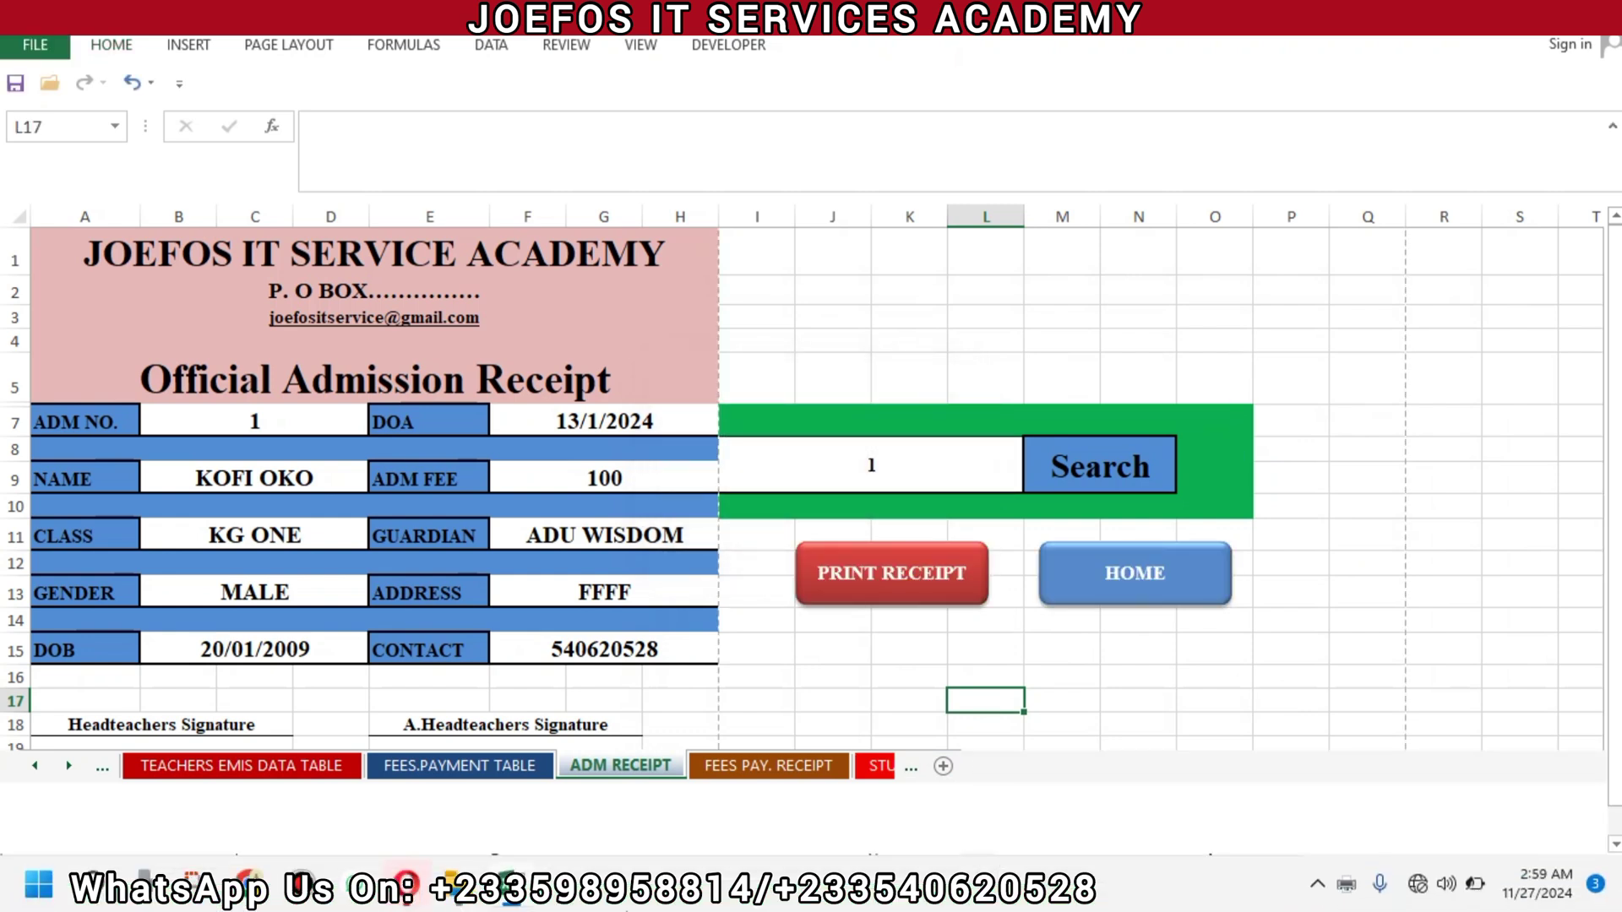
pyautogui.click(456, 897)
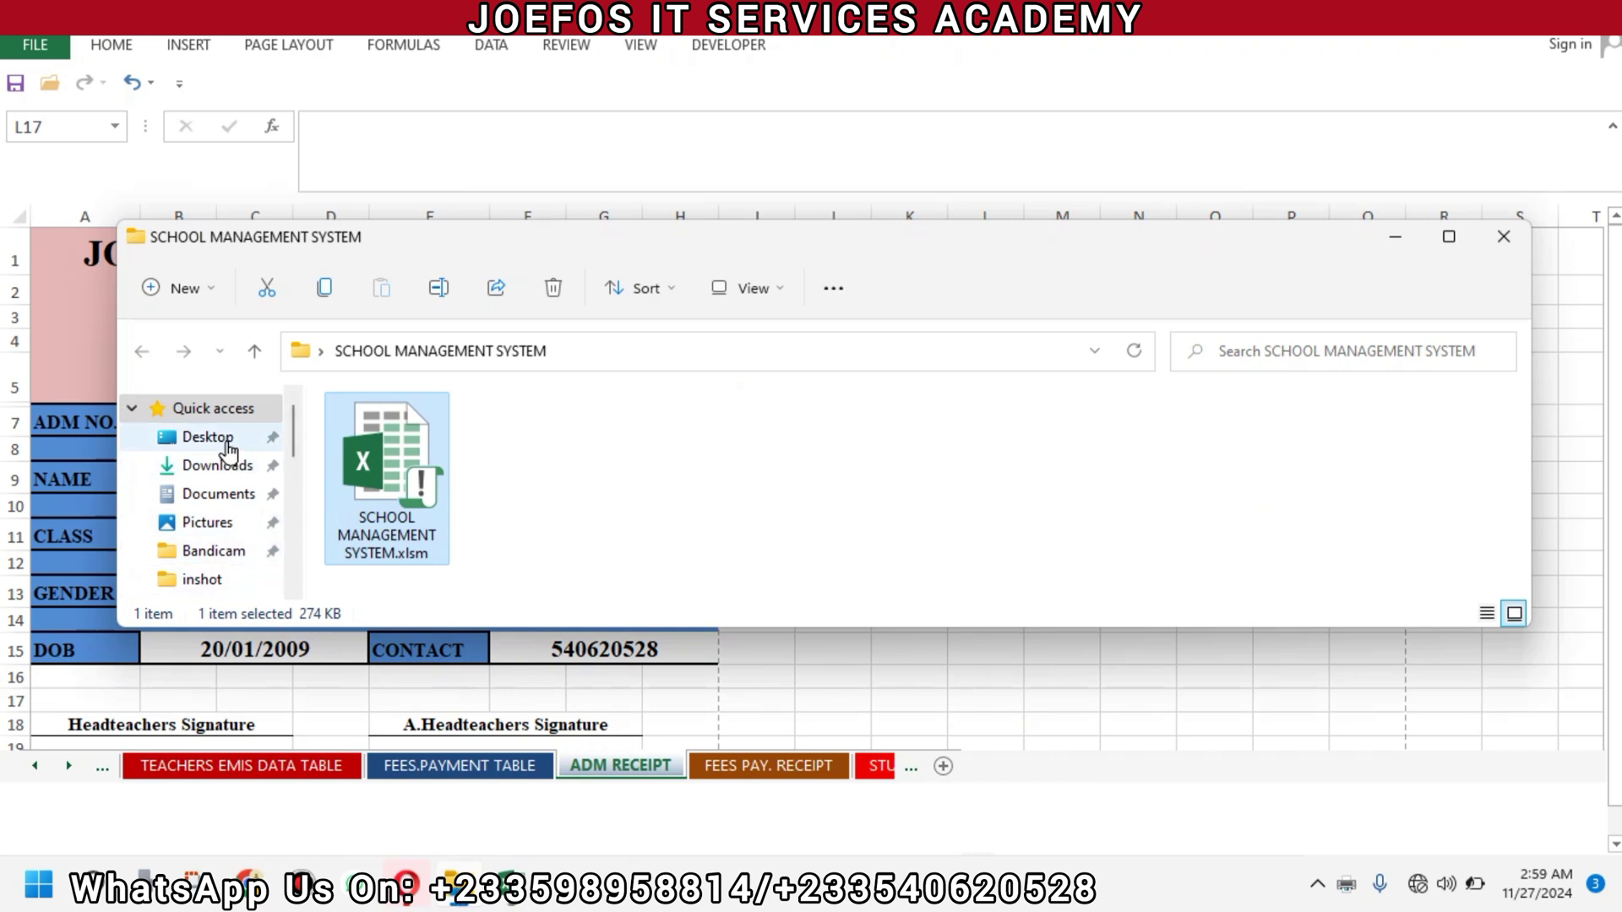
pyautogui.click(219, 494)
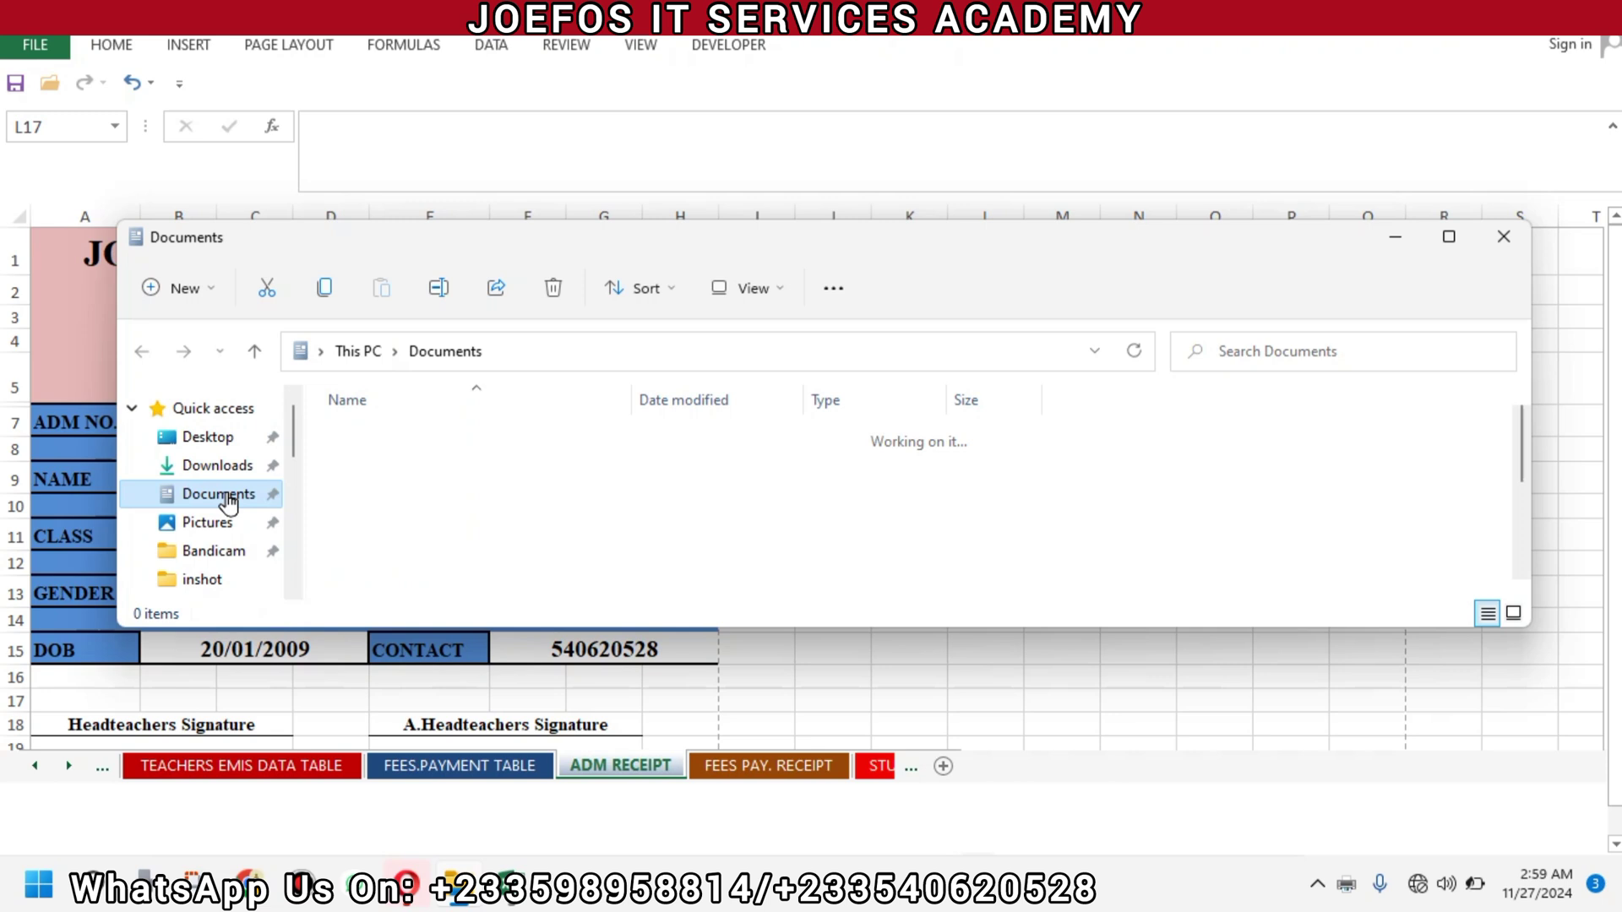
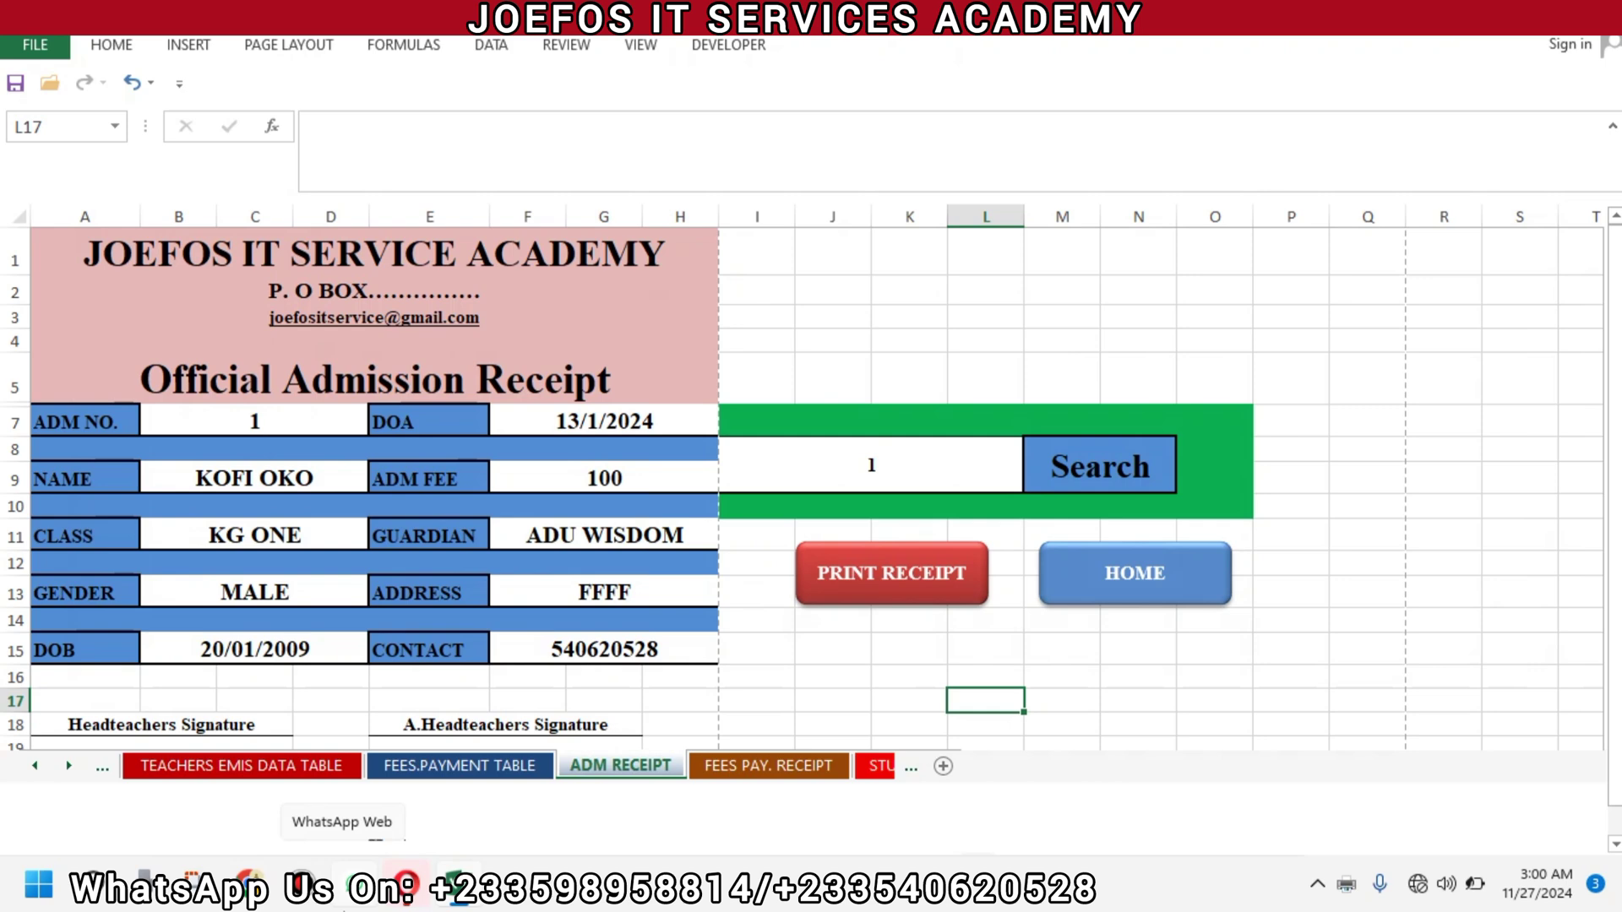
pyautogui.press('super')
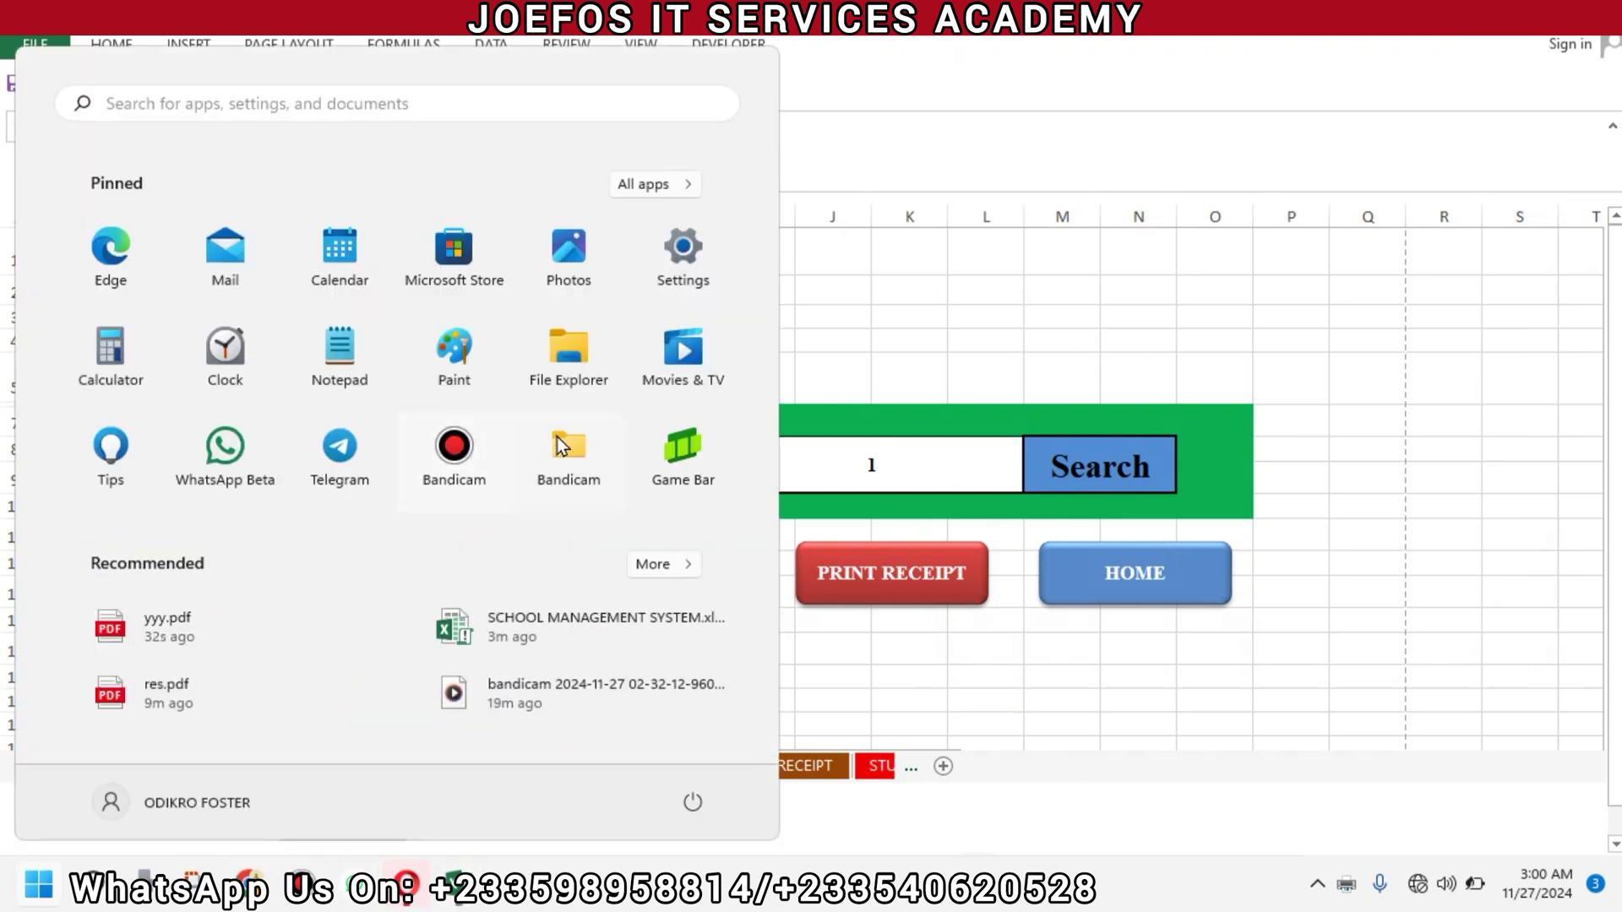
pyautogui.click(555, 379)
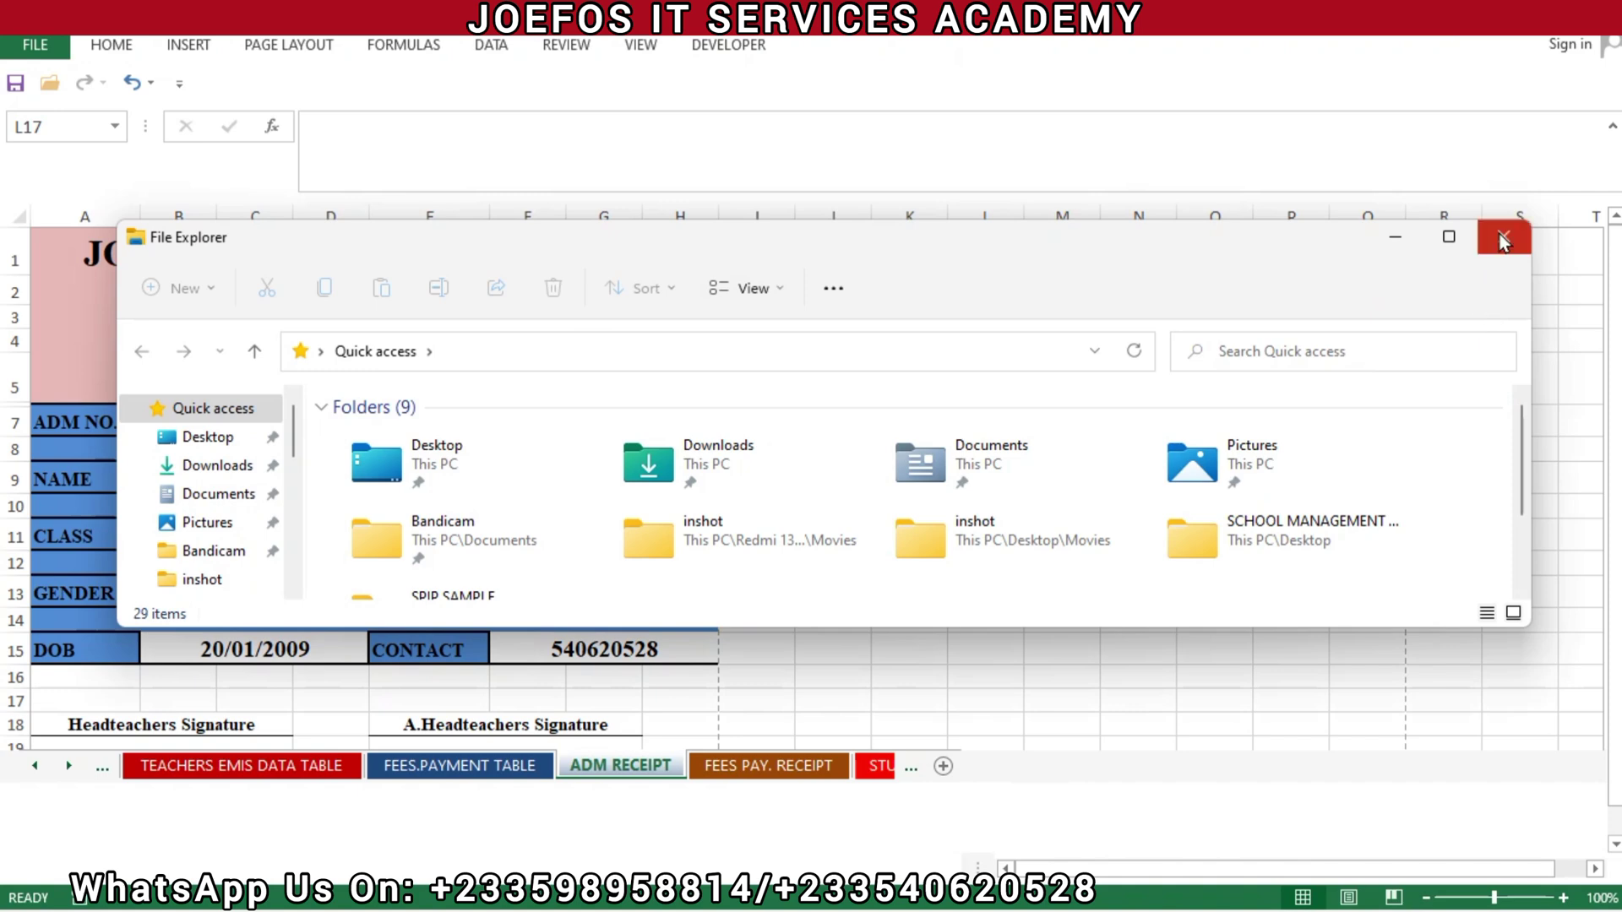
pyautogui.click(1502, 242)
# - Open the recent file res.pdf, examine the payment receipt from its header to the signature boxes, and return to the Excel workbook
pyautogui.press('super')
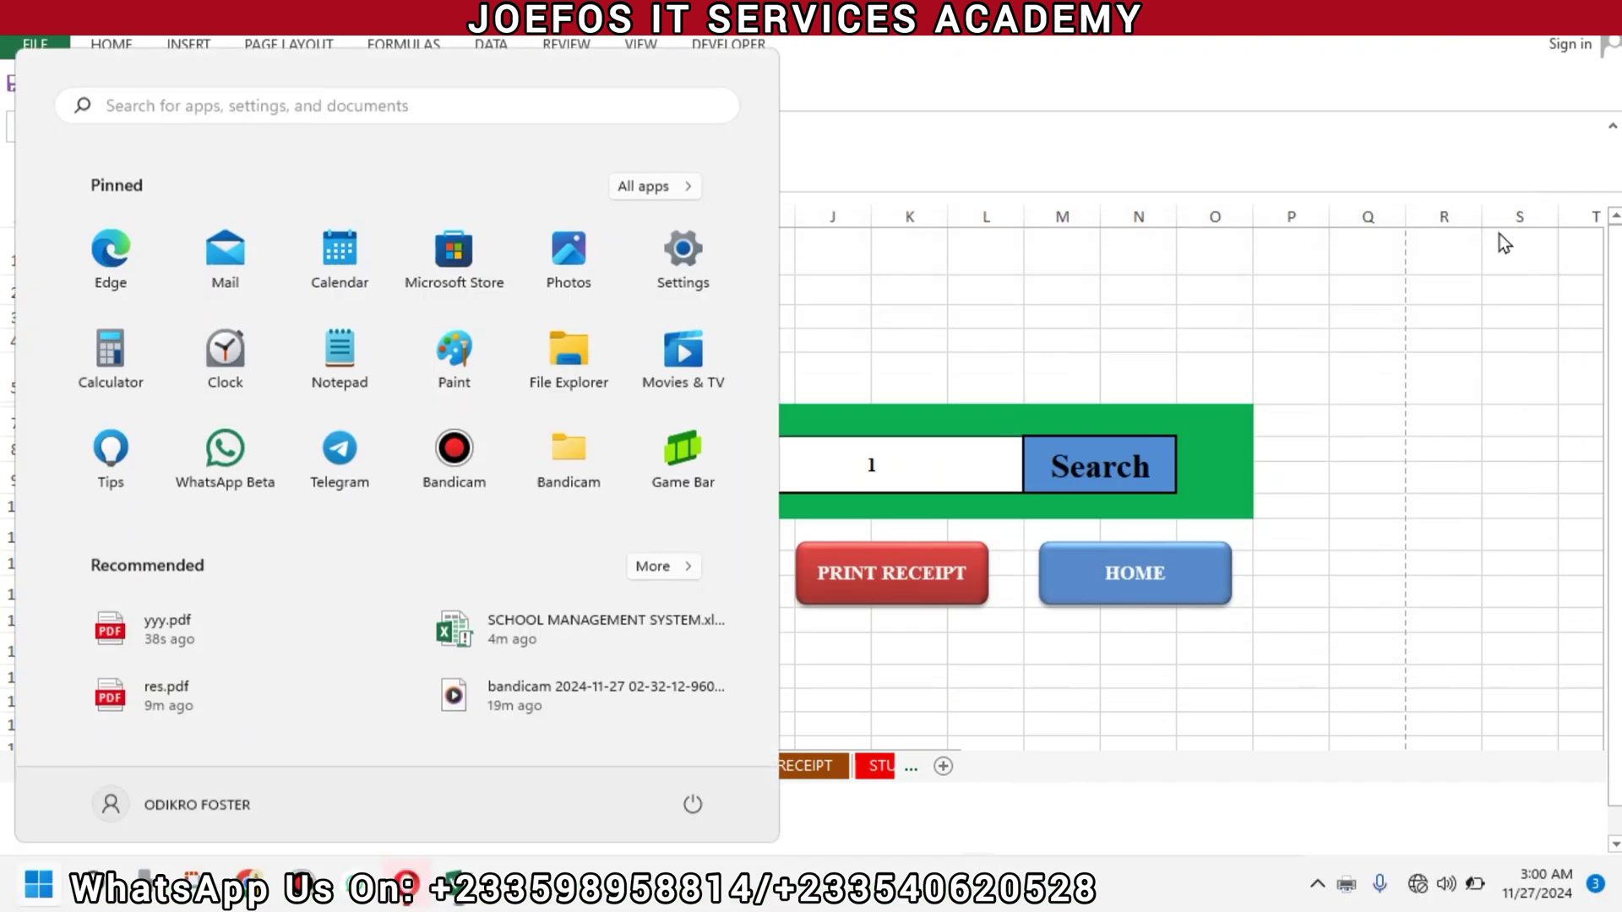
pyautogui.click(142, 688)
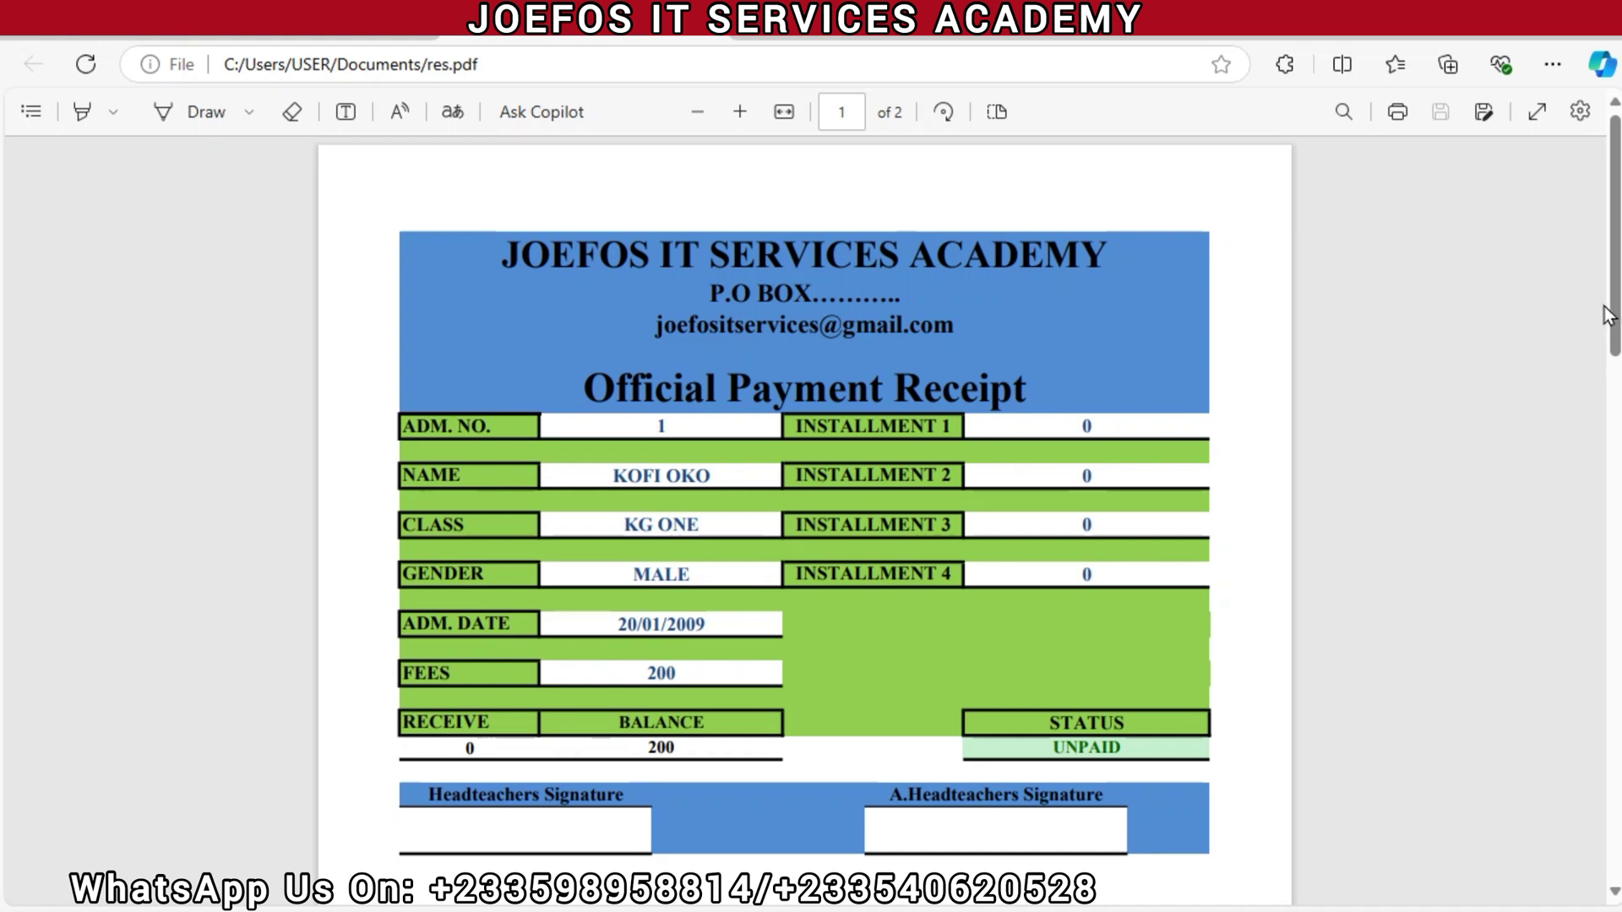
pyautogui.moveTo(1614, 321)
pyautogui.mouseDown()
pyautogui.moveTo(1613, 701)
pyautogui.moveTo(1614, 325)
pyautogui.mouseUp()
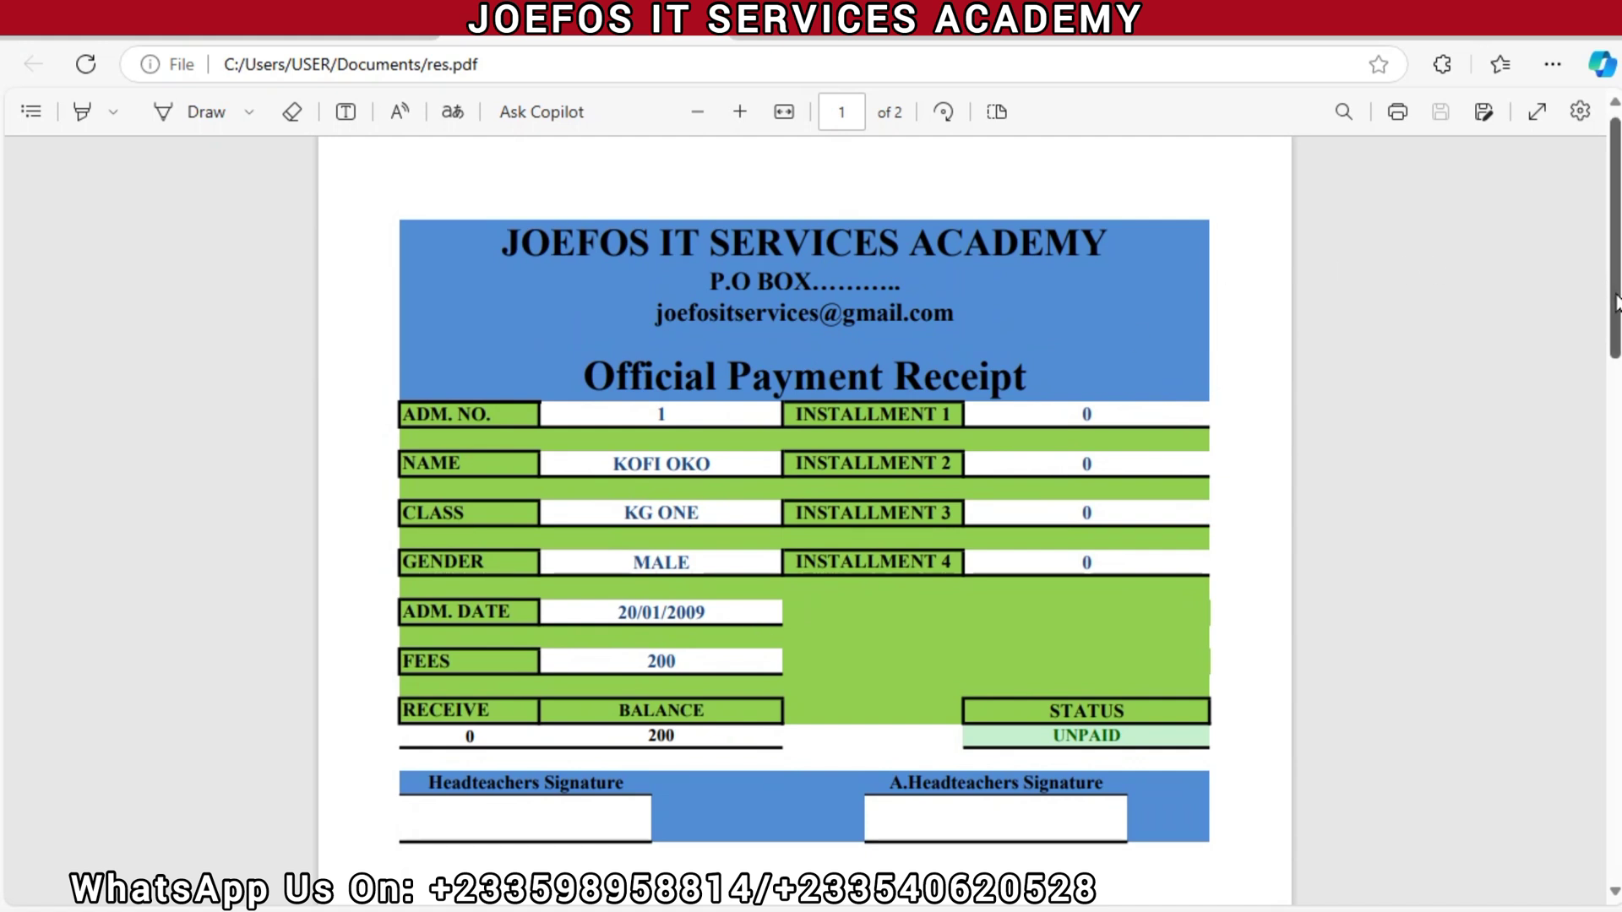
pyautogui.moveTo(1615, 302); pyautogui.dragTo(1616, 349)
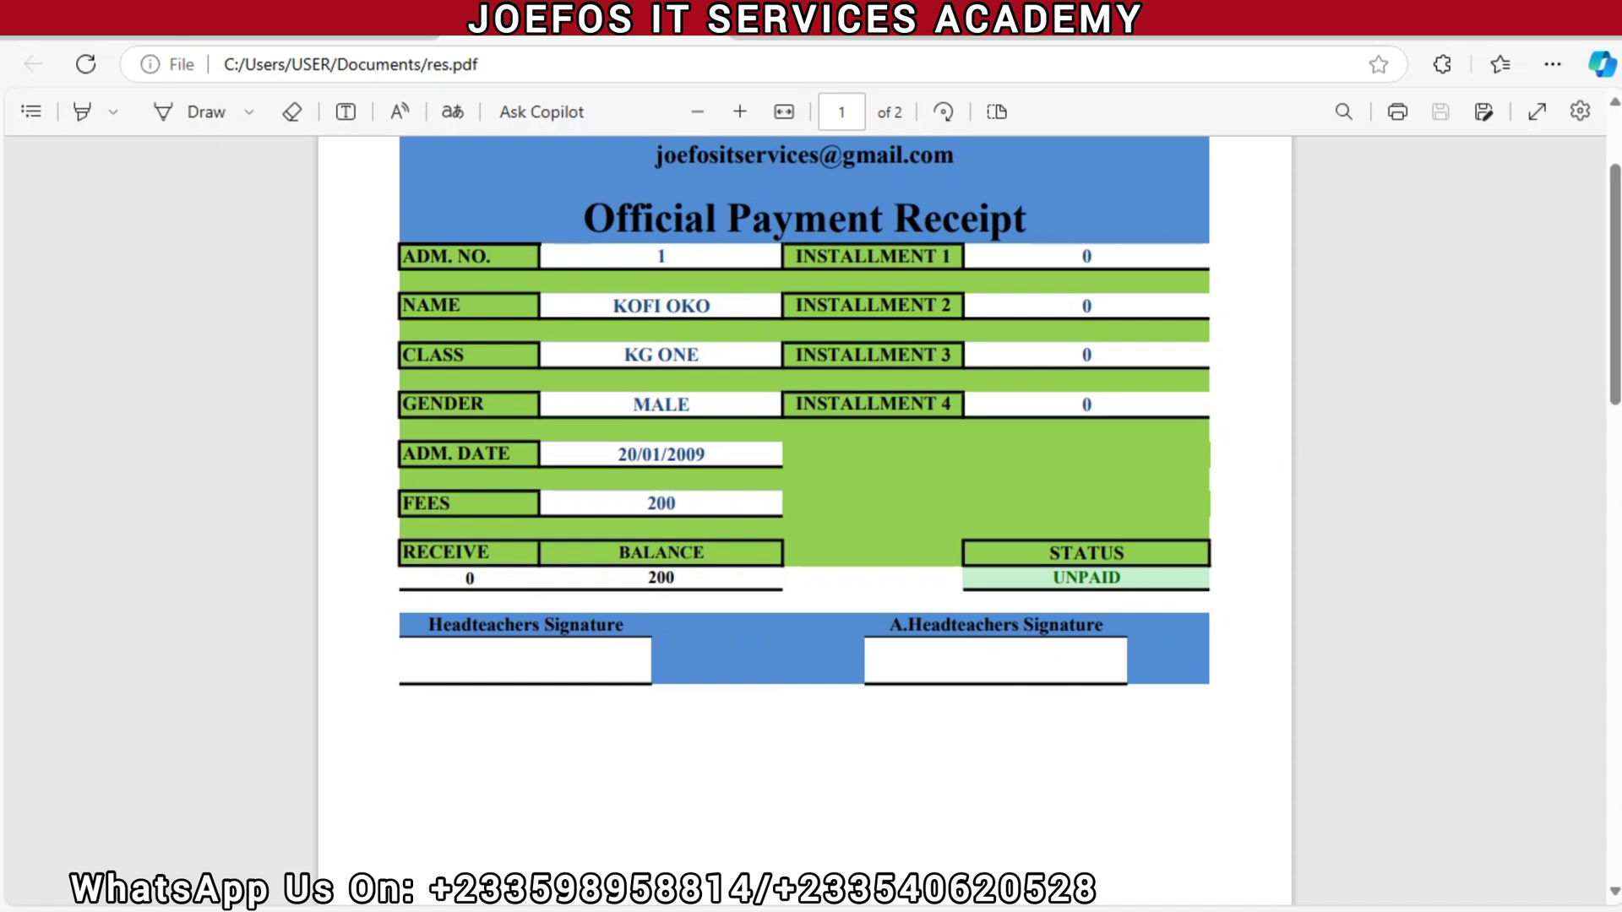
pyautogui.scroll(3, 1616, 305)
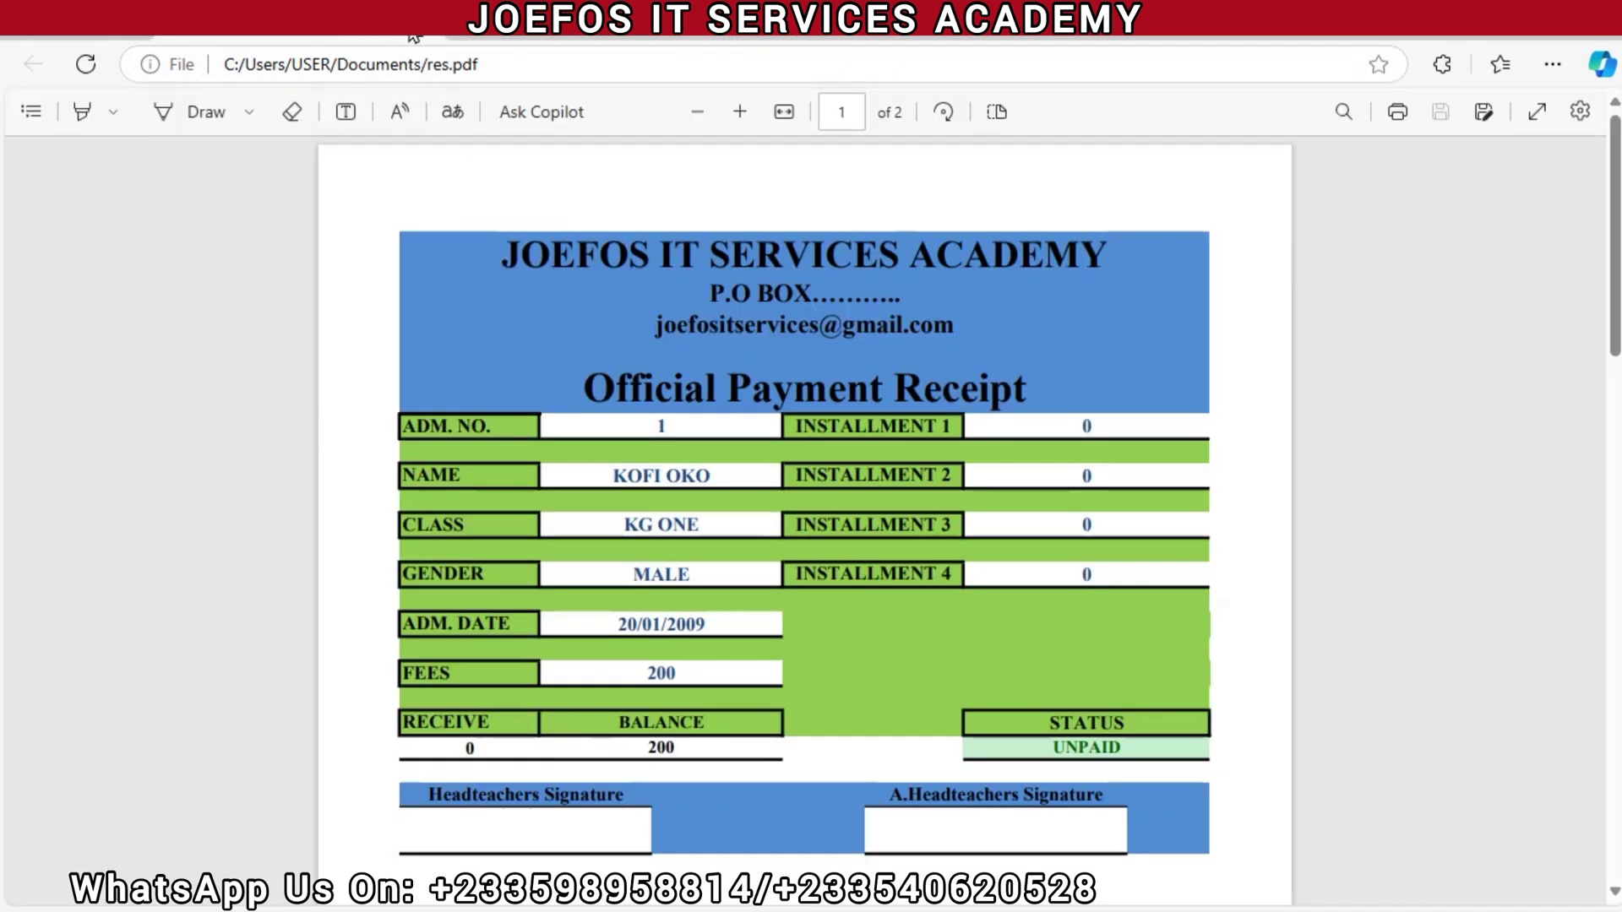
pyautogui.hotkey('alt', 'Tab')
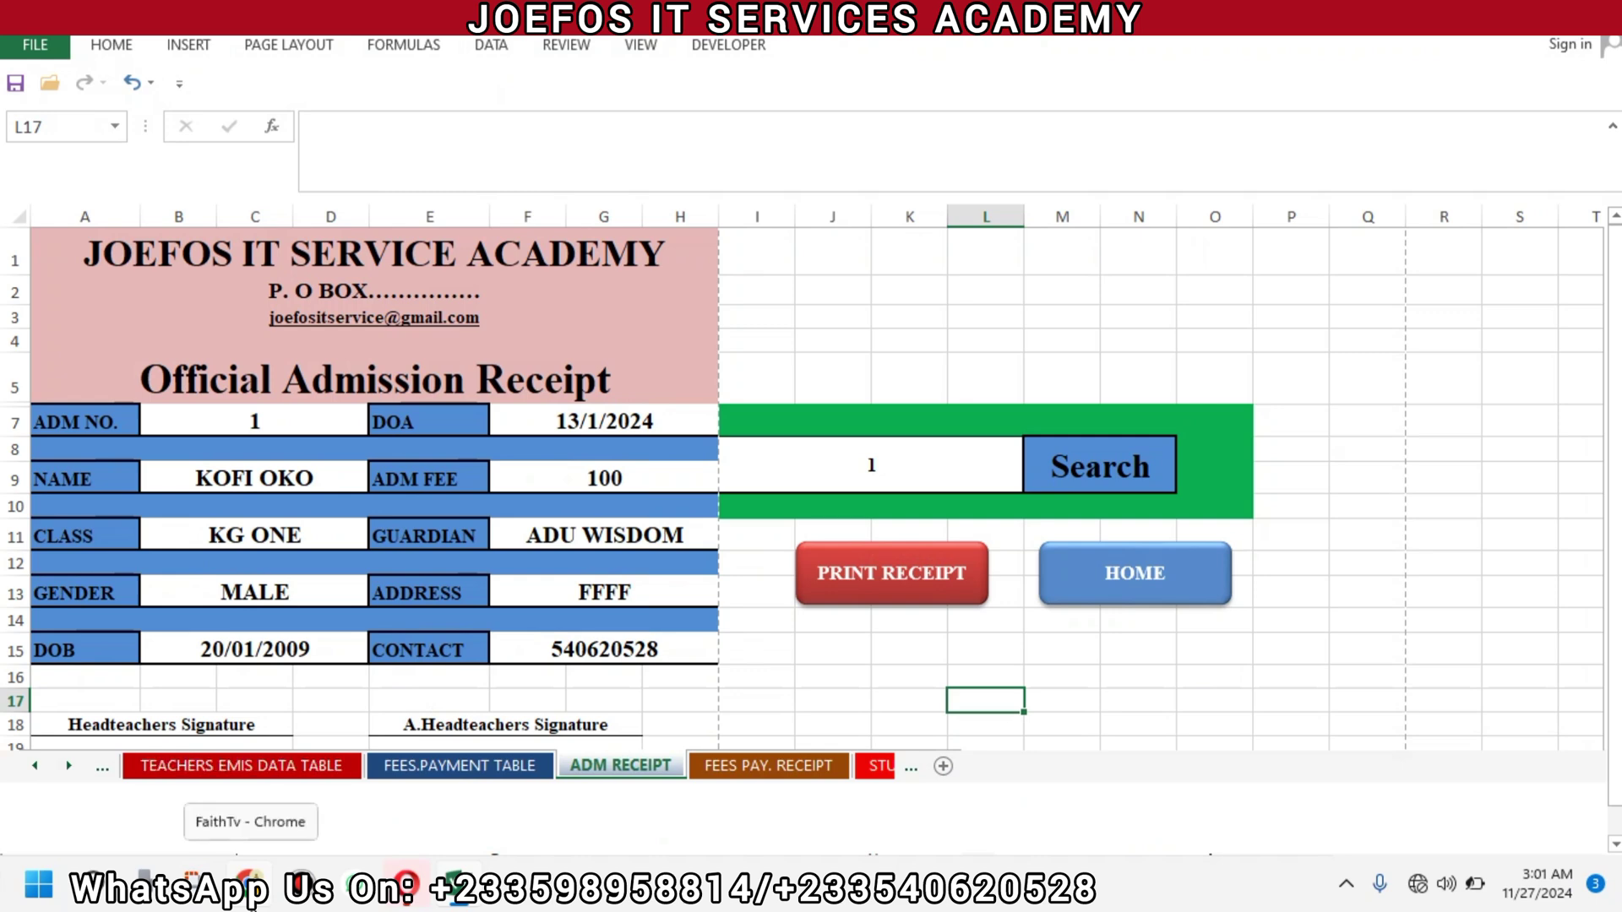
# - Open the recent file yyy.pdf to check the printed admission receipt, and return to the Excel workbook
pyautogui.press('super')
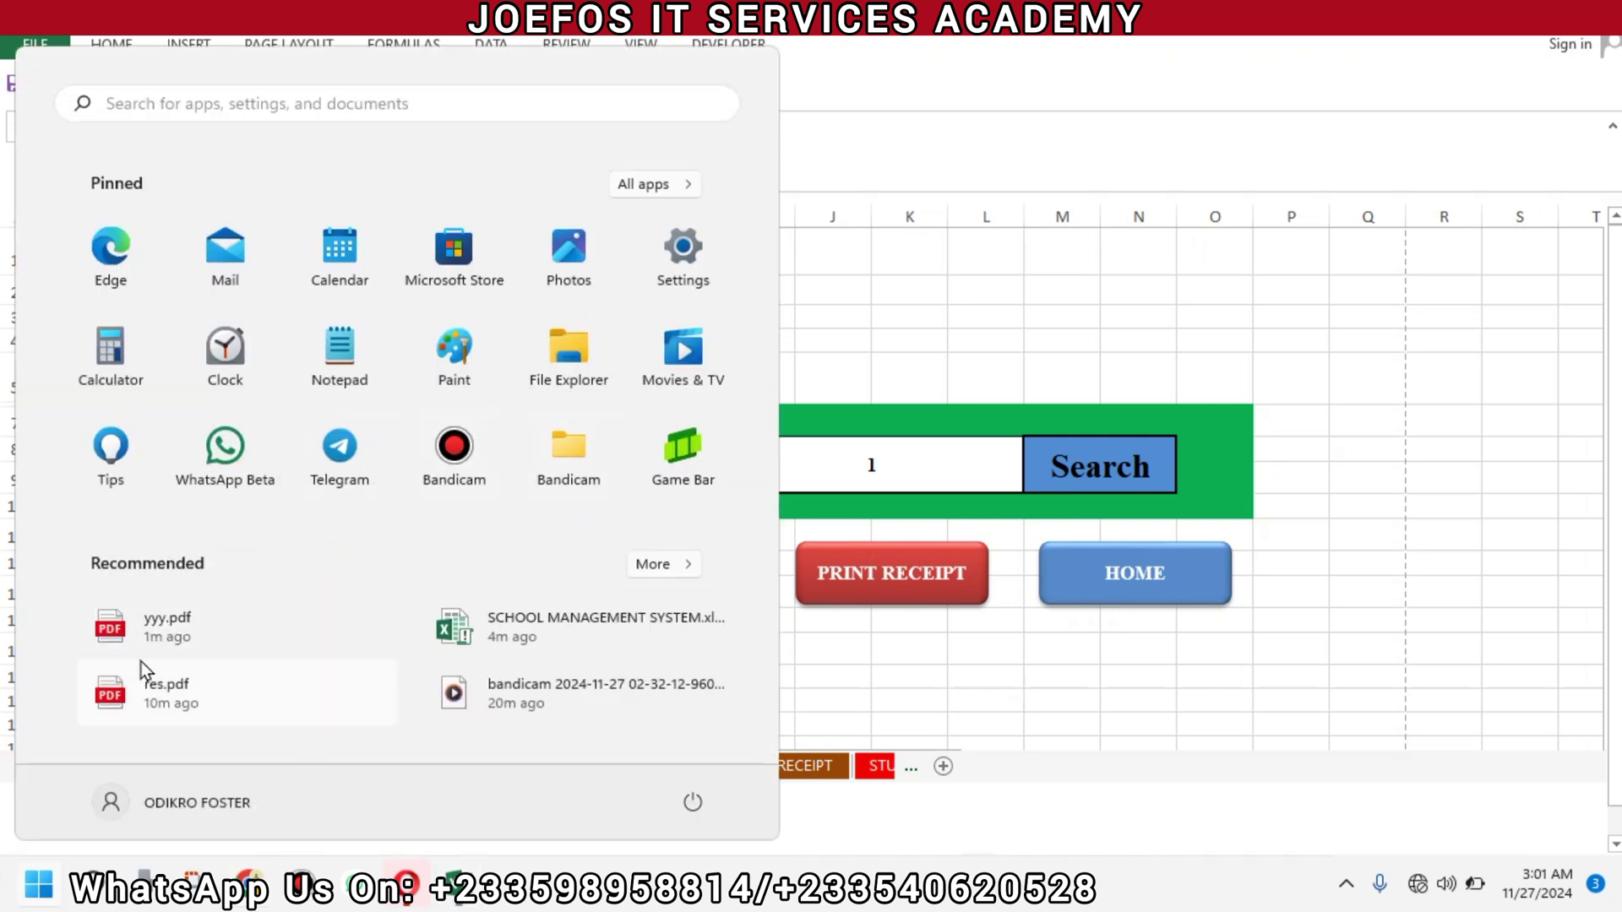
pyautogui.click(153, 634)
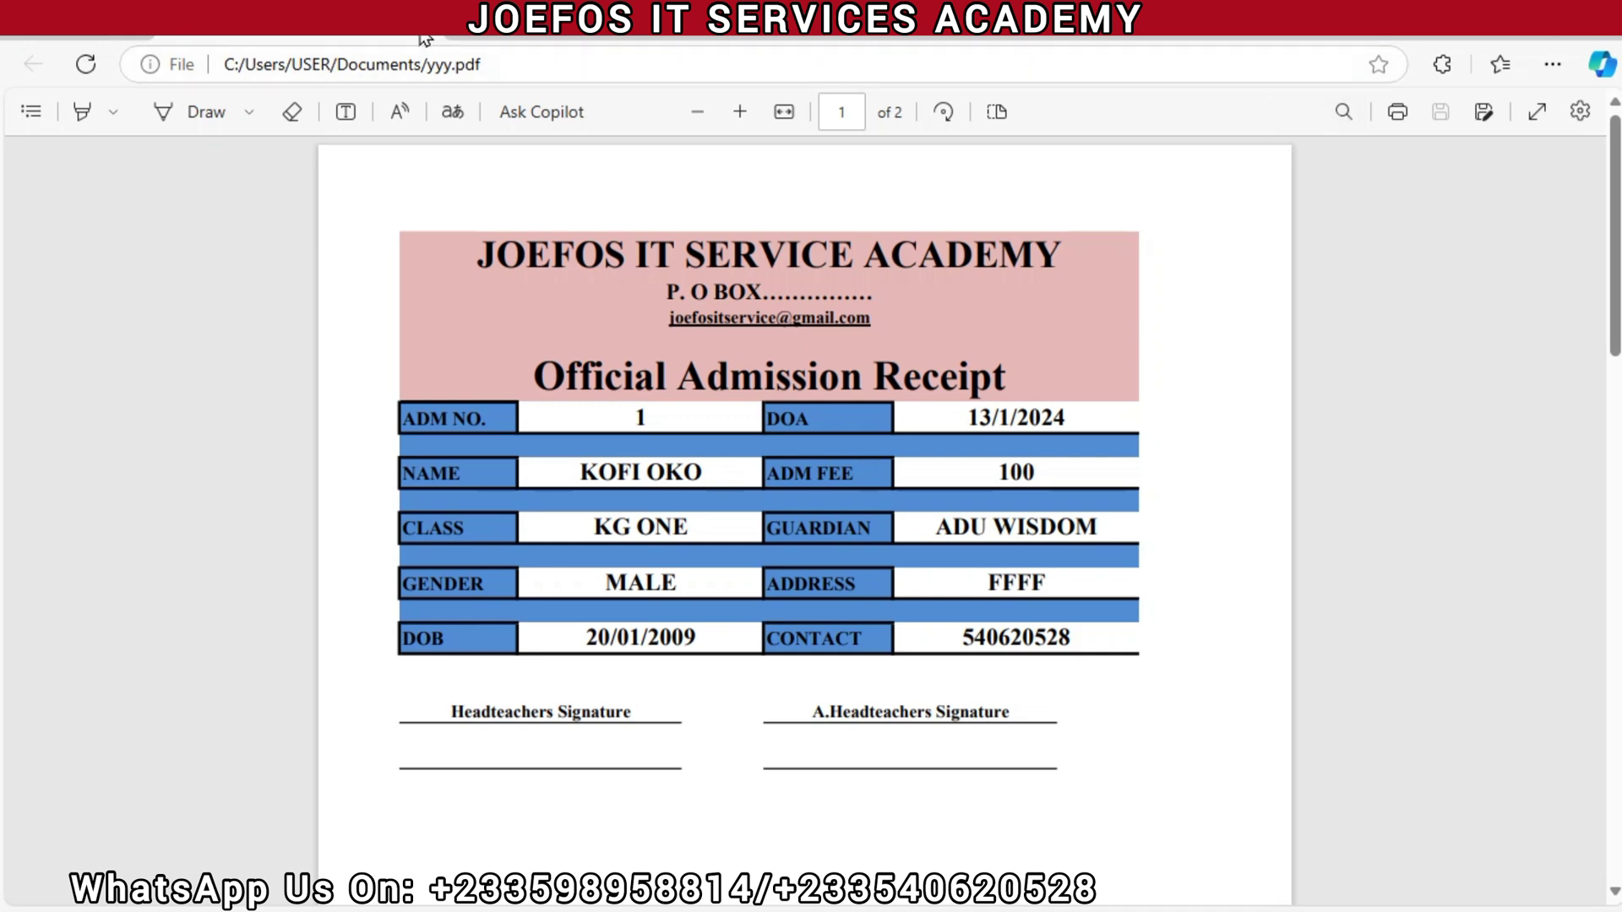
pyautogui.hotkey('alt', 'Tab')
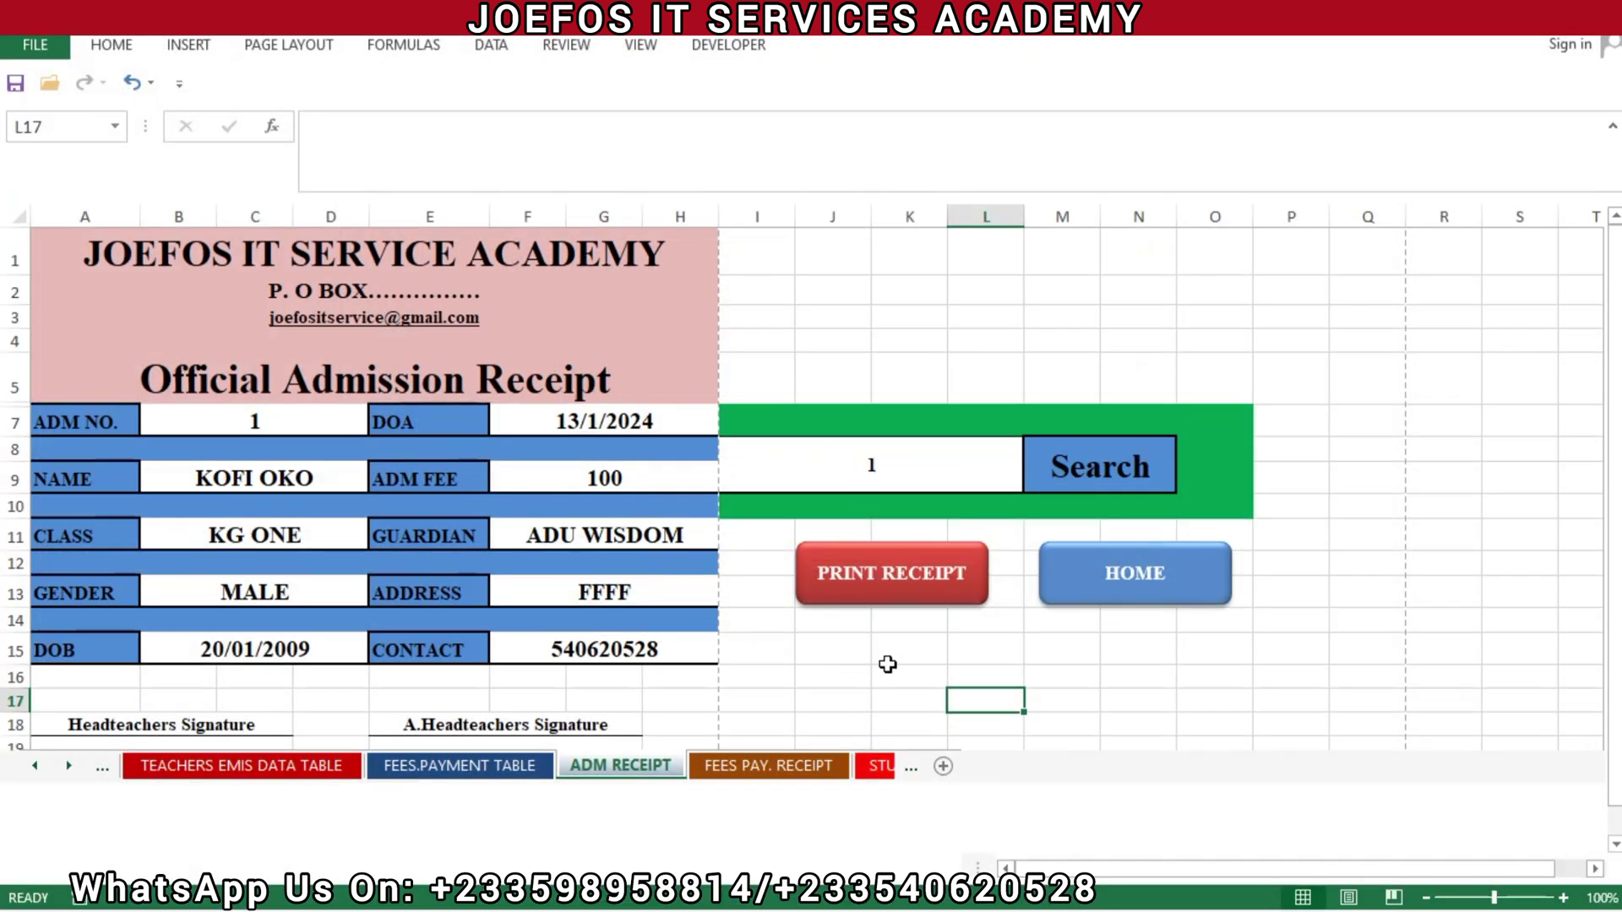